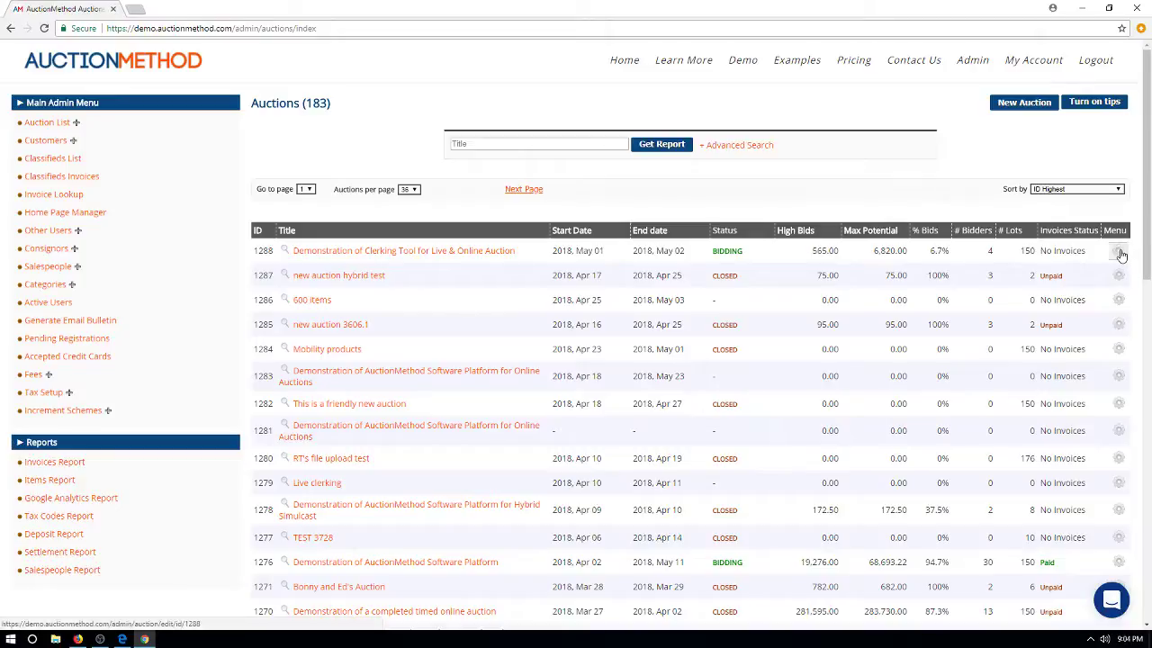
# Open the dashboard for auction 1288 and start the live clerking tool for it.
pyautogui.click(1119, 252)
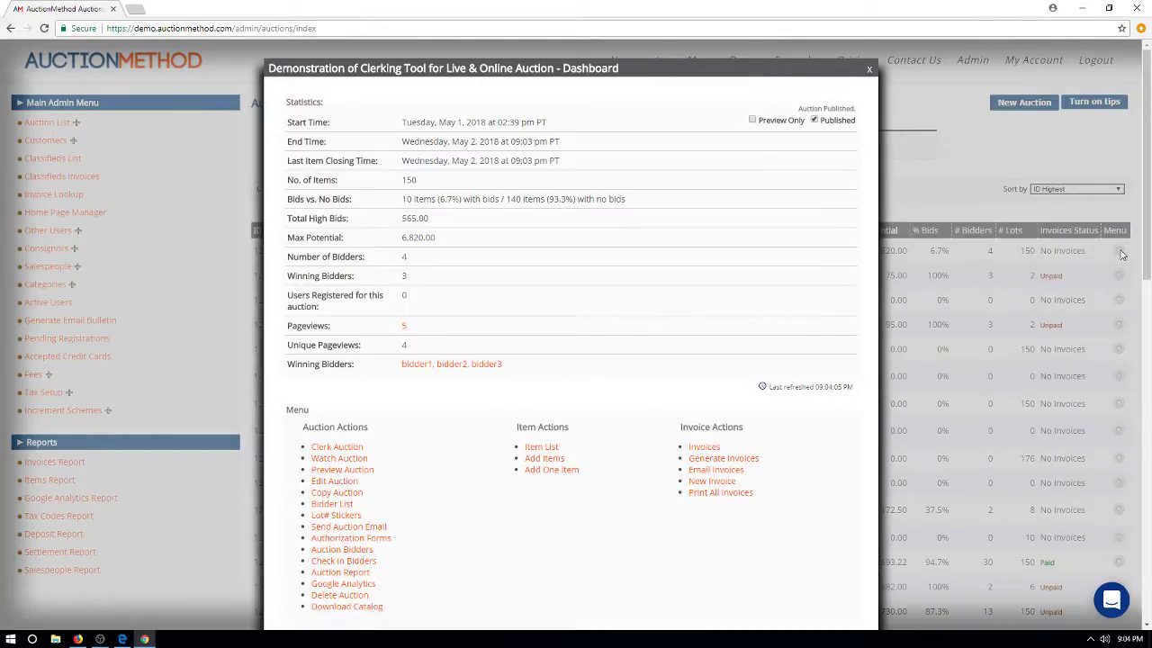
pyautogui.click(351, 450)
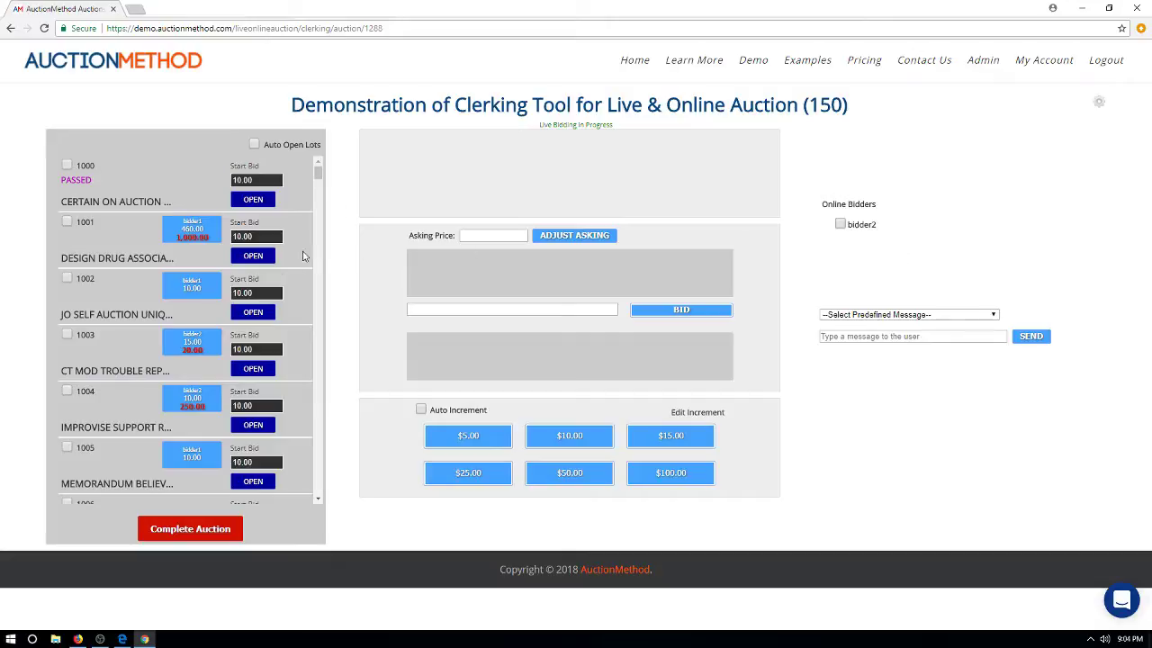
pyautogui.click(255, 147)
pyautogui.doubleClick(239, 180)
pyautogui.click(266, 171)
# Open lot 1000 for bidding and record a $10.00 Crowd Bidder bid.
pyautogui.moveTo(77, 209)
pyautogui.click(254, 201)
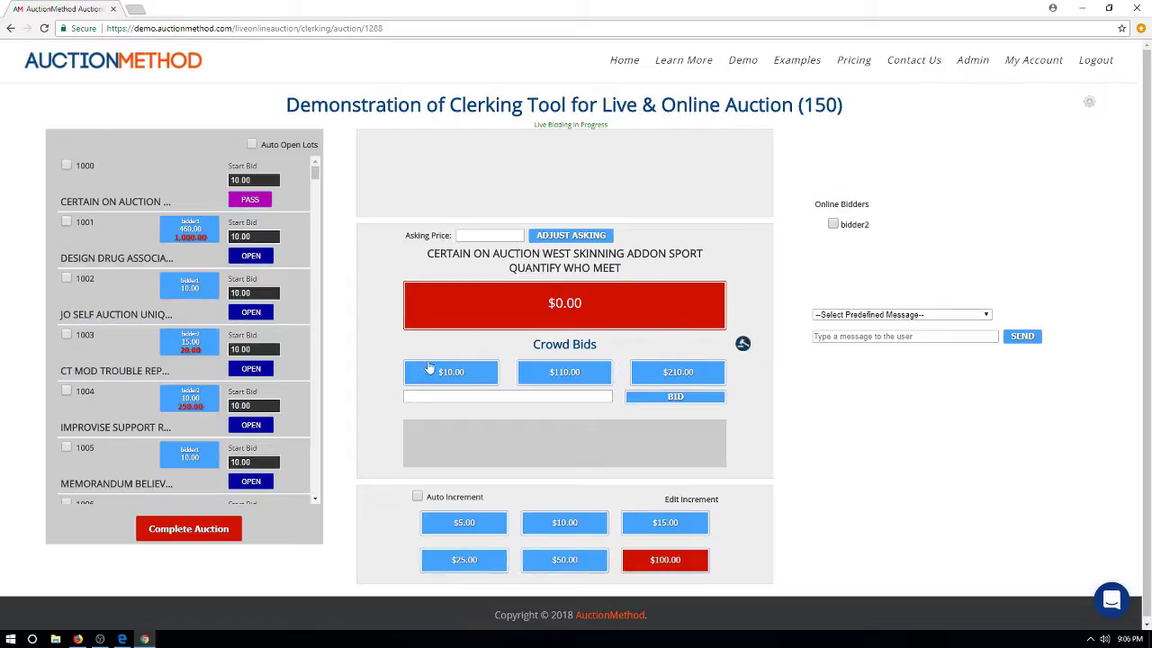
pyautogui.click(453, 375)
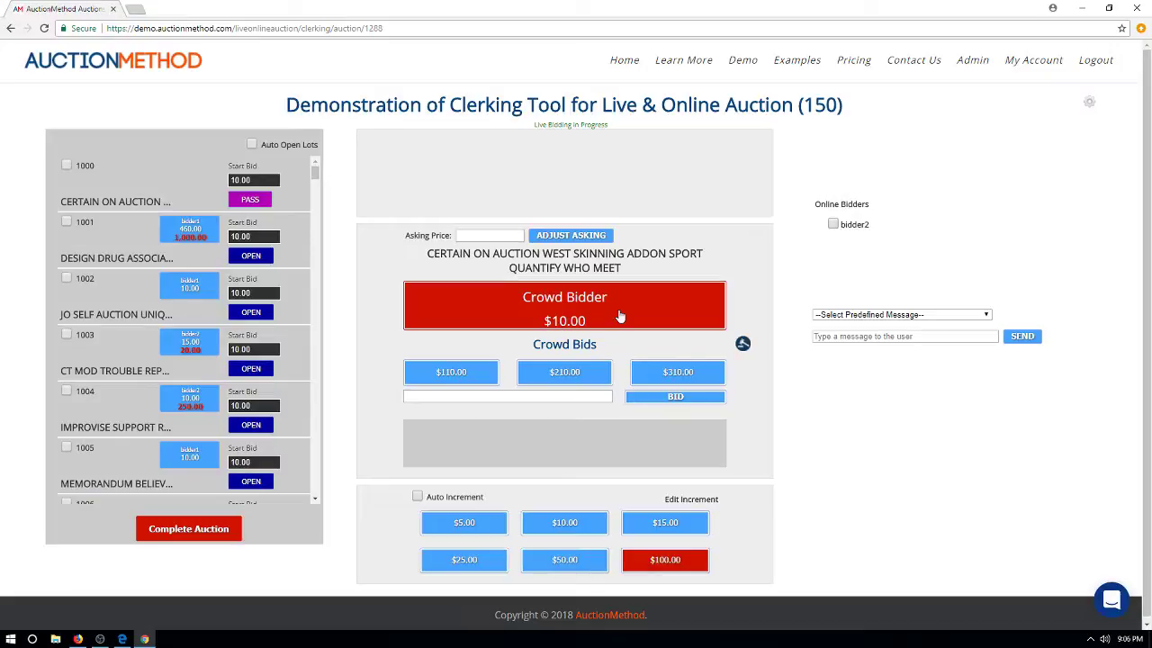
pyautogui.hotkey('alt', 'Tab')
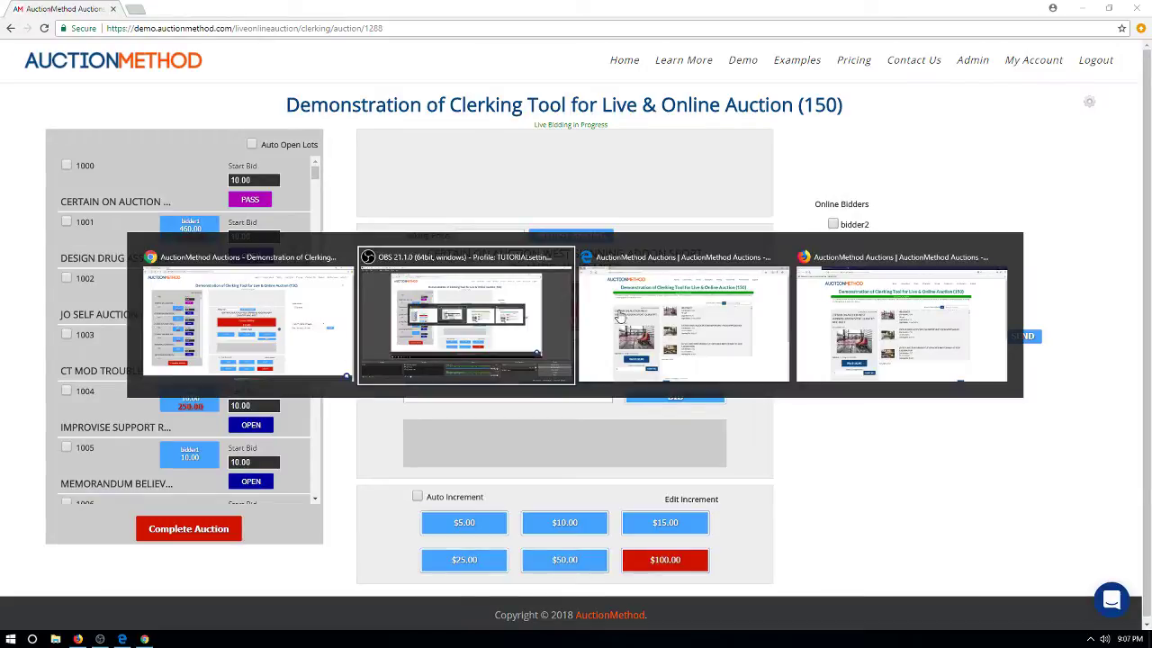
# Check the online bidder's view, where bidder2 bids $110.00 on lot 1000, then return to clerking.
pyautogui.click(620, 317)
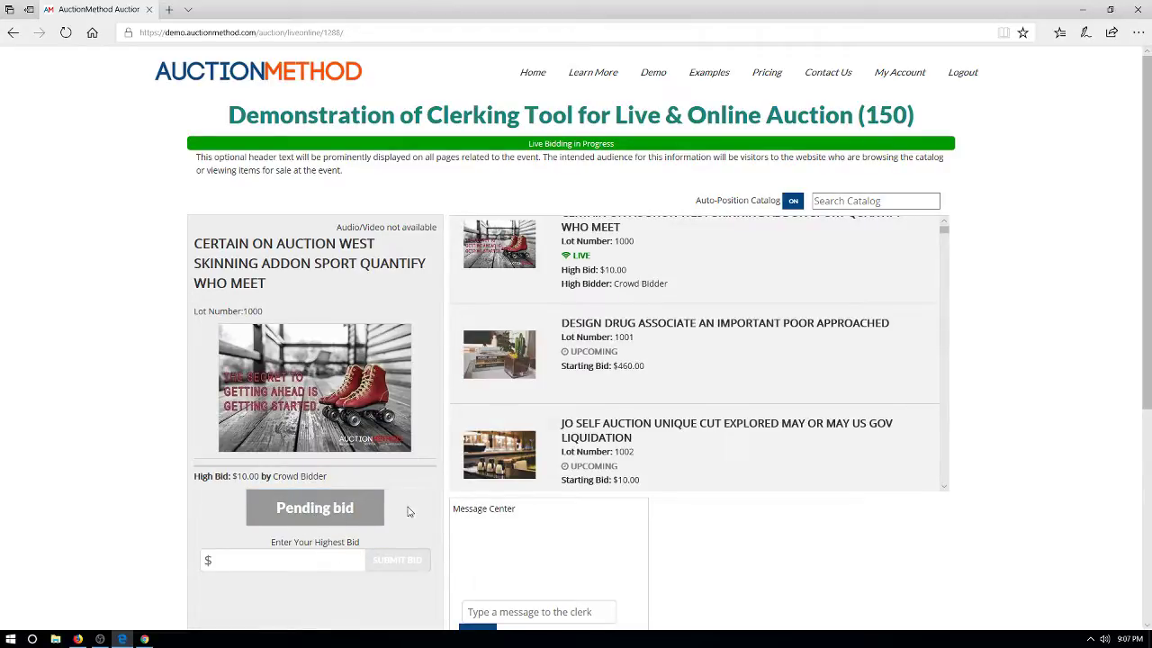
pyautogui.hotkey('alt', 'Tab')
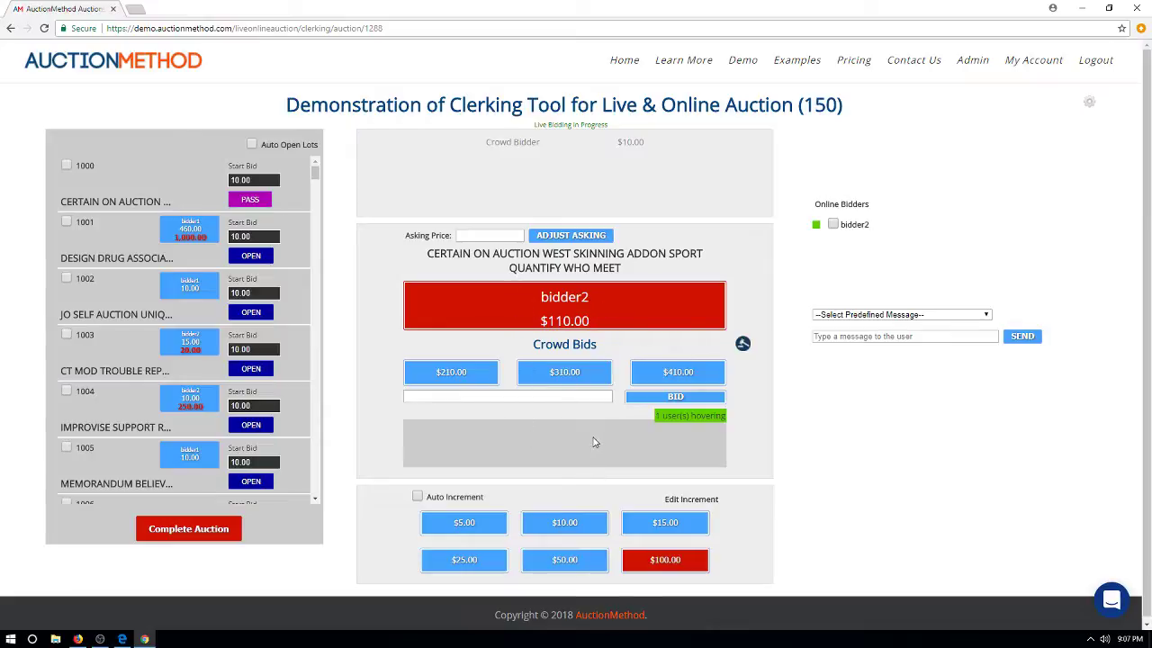
# Record a $210.00 crowd bid on lot 1000 and select the Asking Price box.
pyautogui.click(461, 378)
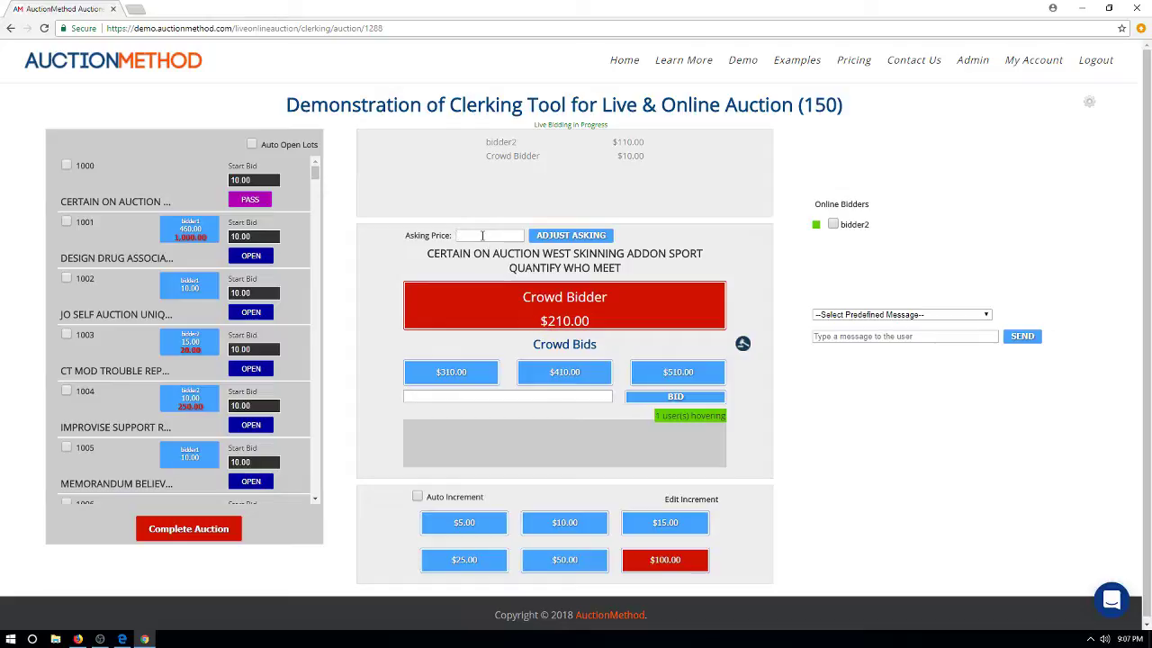
pyautogui.click(482, 235)
# Leave Auto Increment off and save the increments unchanged, so crowd bids step to $220, $230, $240.
pyautogui.click(418, 497)
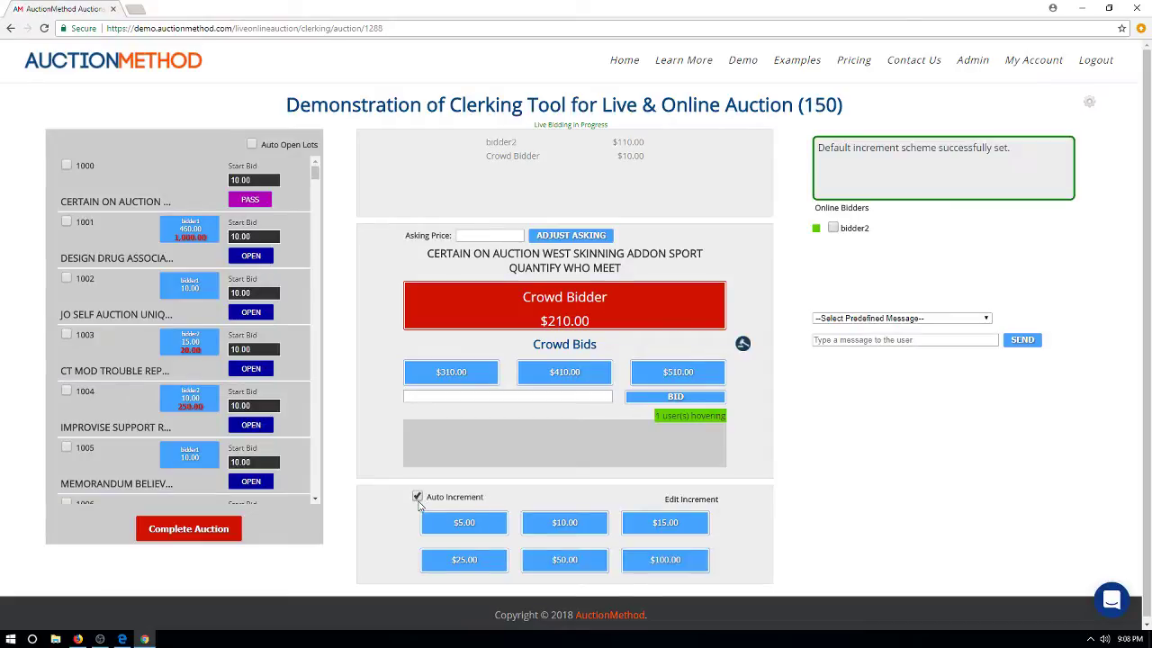
pyautogui.click(418, 498)
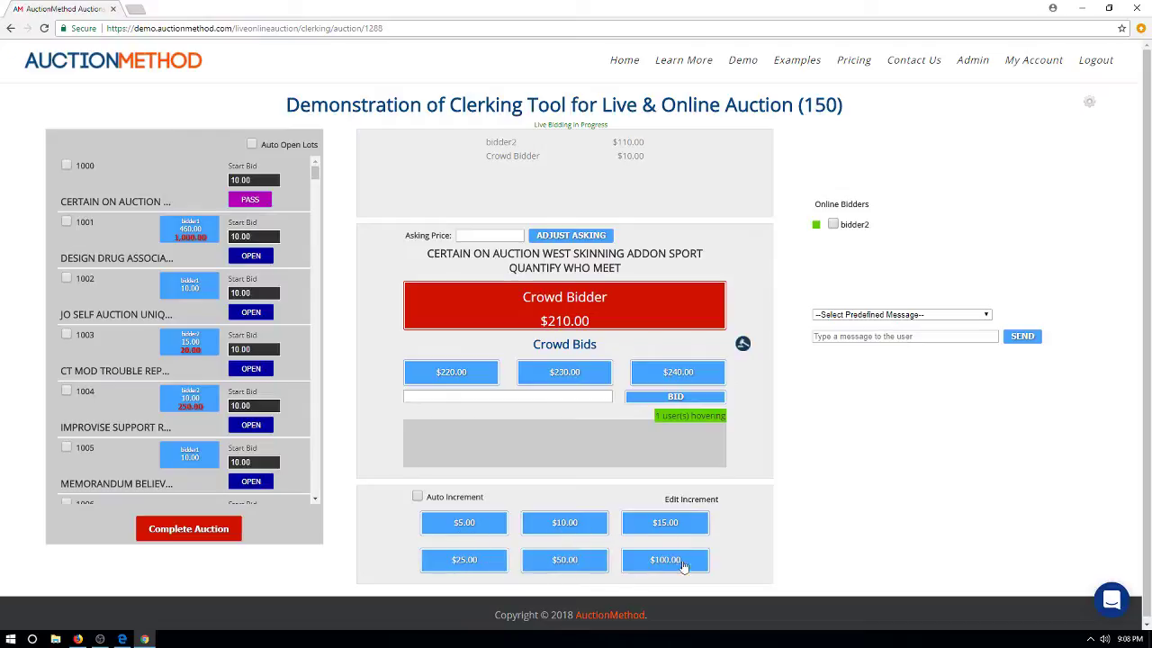
pyautogui.click(697, 501)
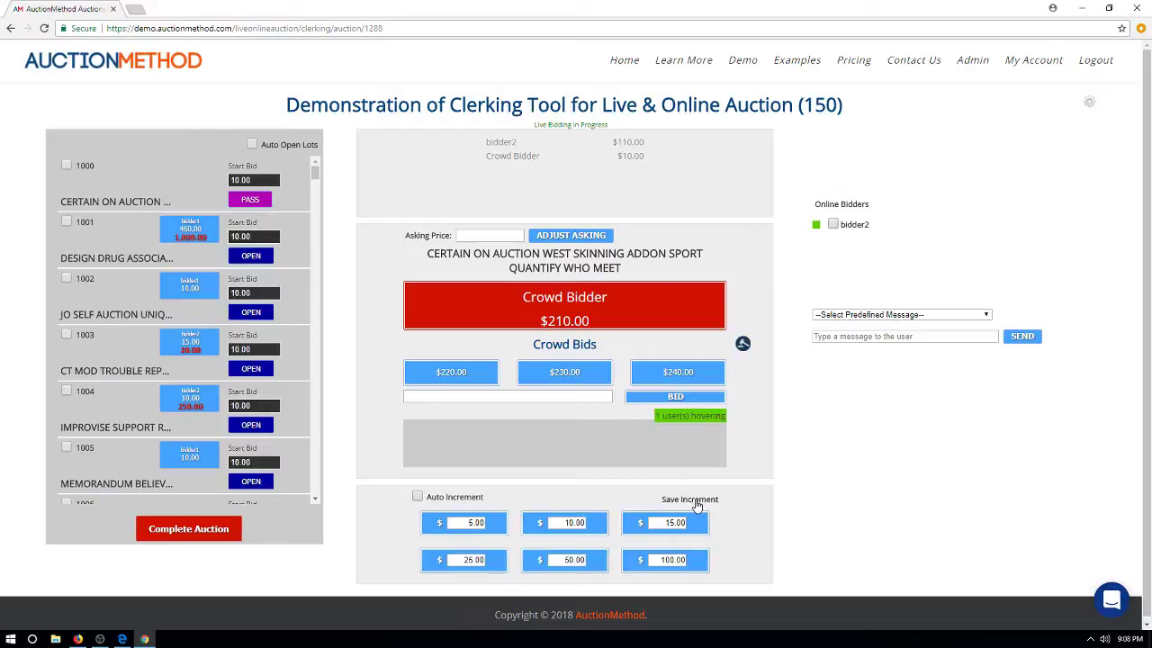
pyautogui.click(697, 502)
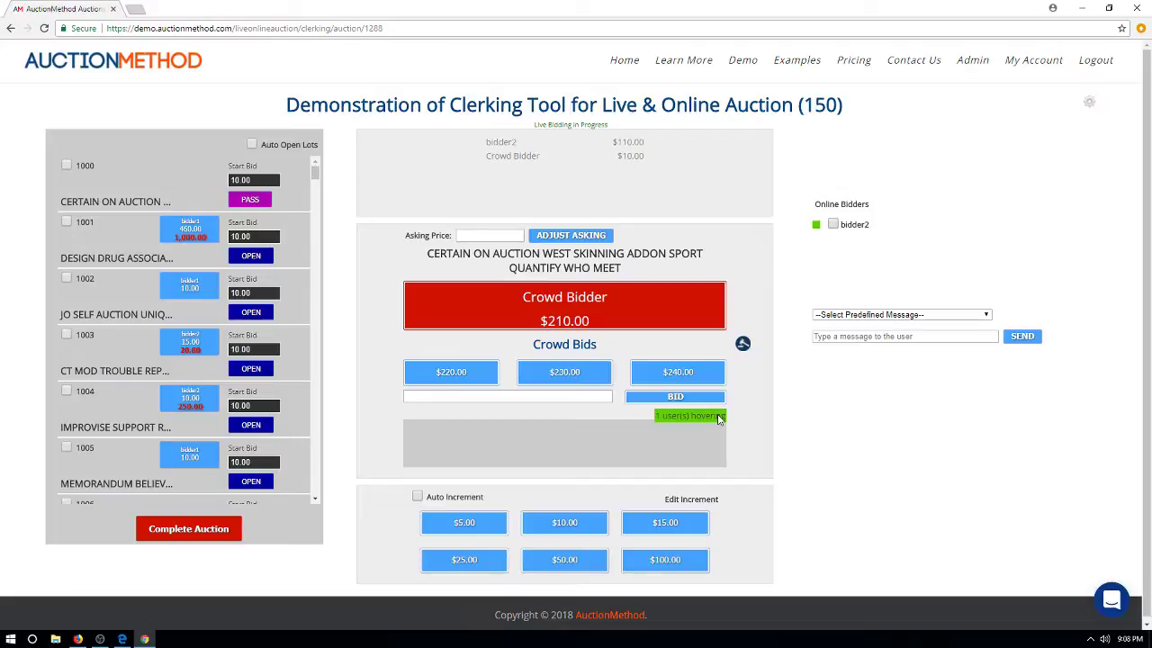
# Send the closing warning and sell lot 1000 for $210.00 to the winning paddle.
pyautogui.click(743, 345)
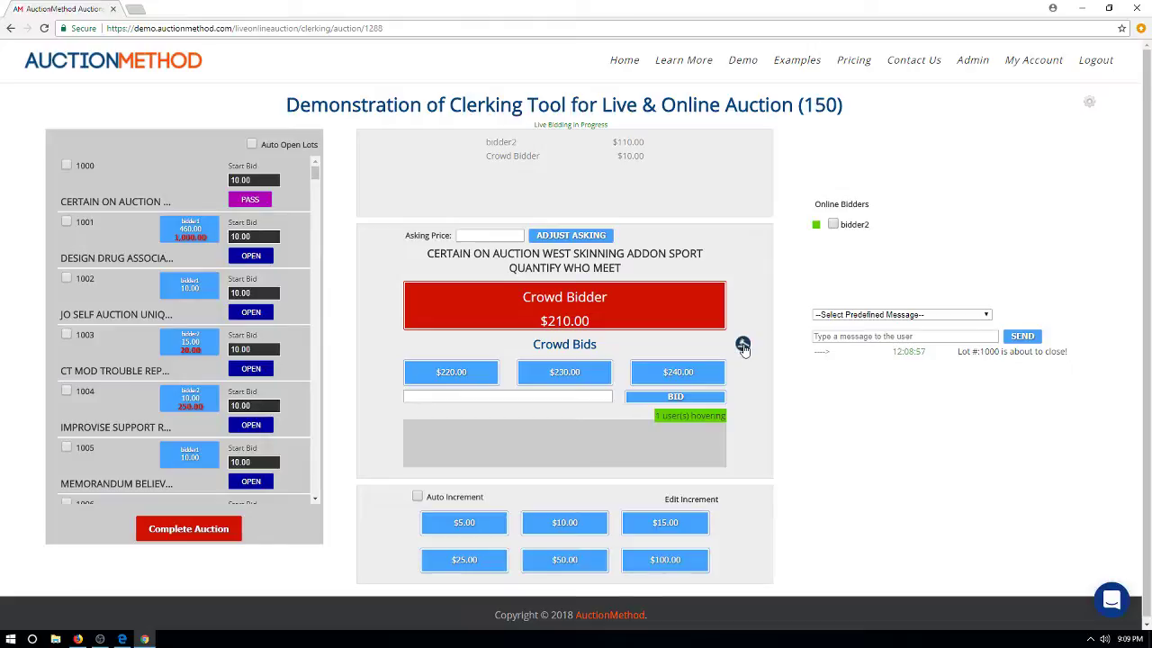
pyautogui.click(564, 308)
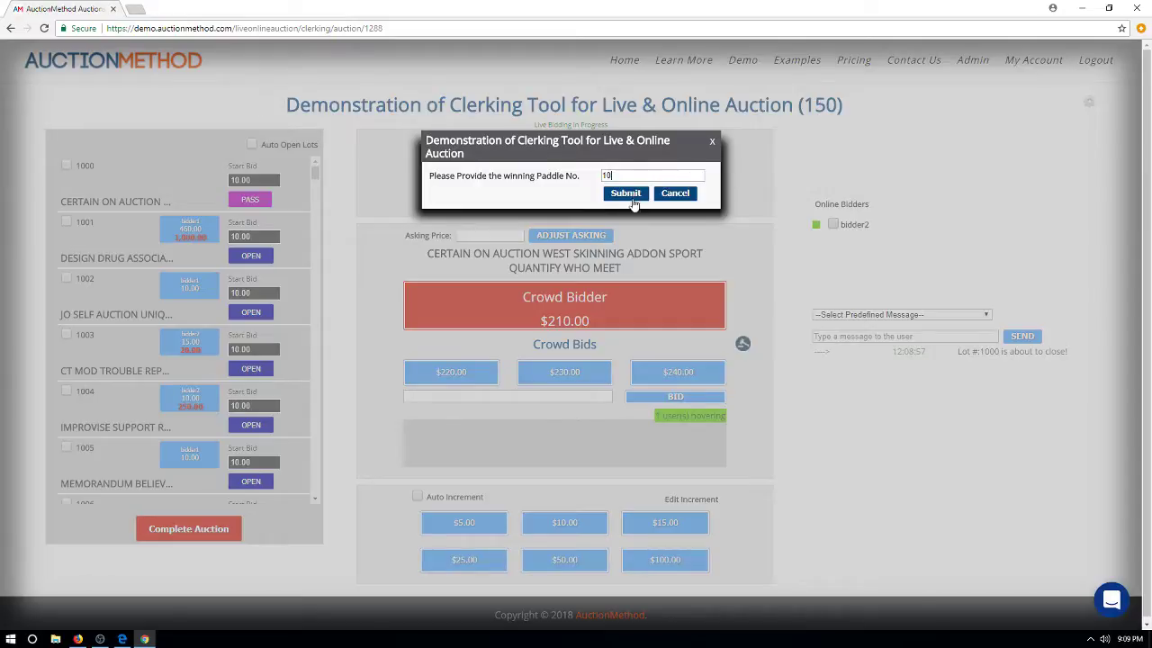
pyautogui.click(629, 195)
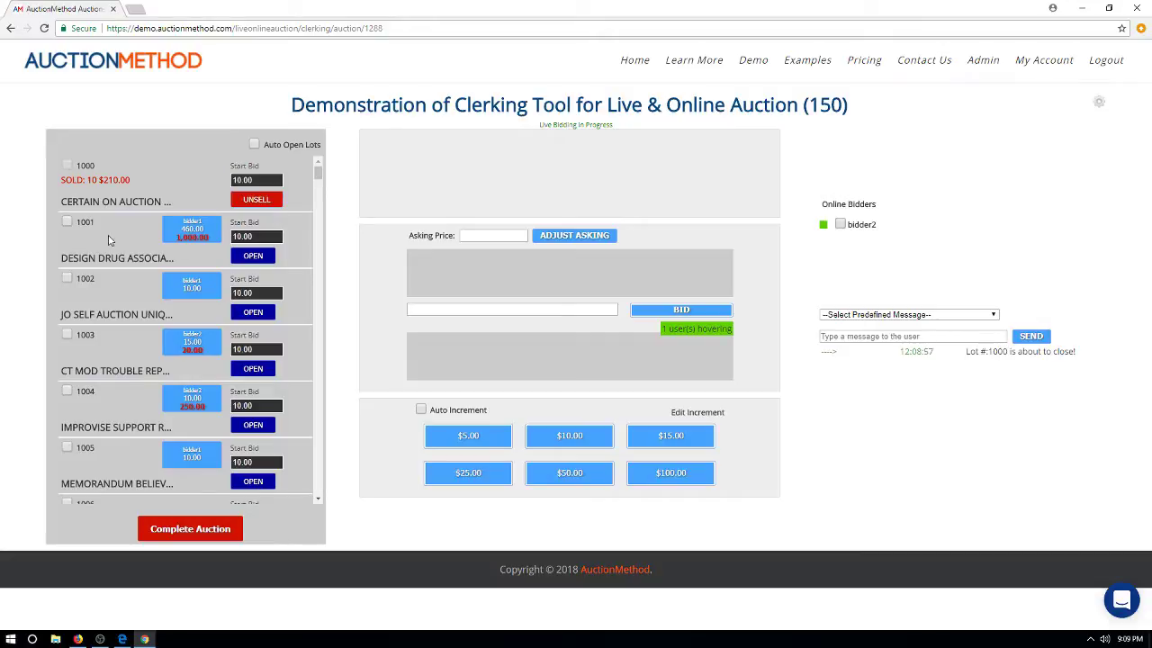
# Open lot 1001, take a $490 crowd bid, then accept and sell to the $500 online bid.
pyautogui.click(195, 233)
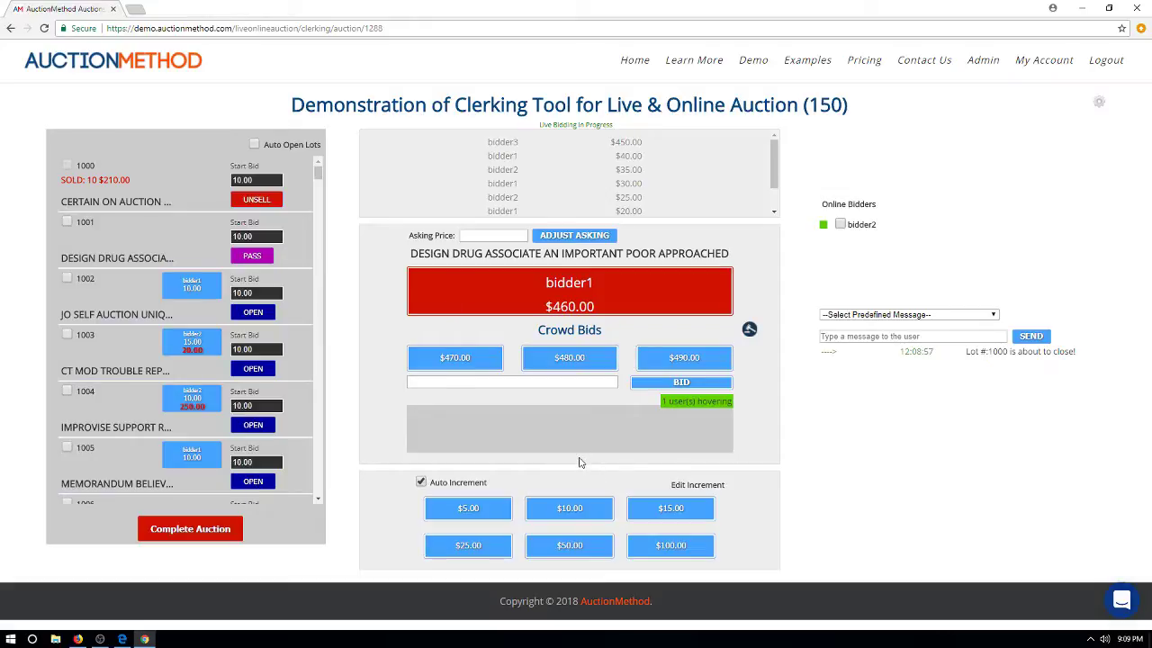
pyautogui.click(684, 357)
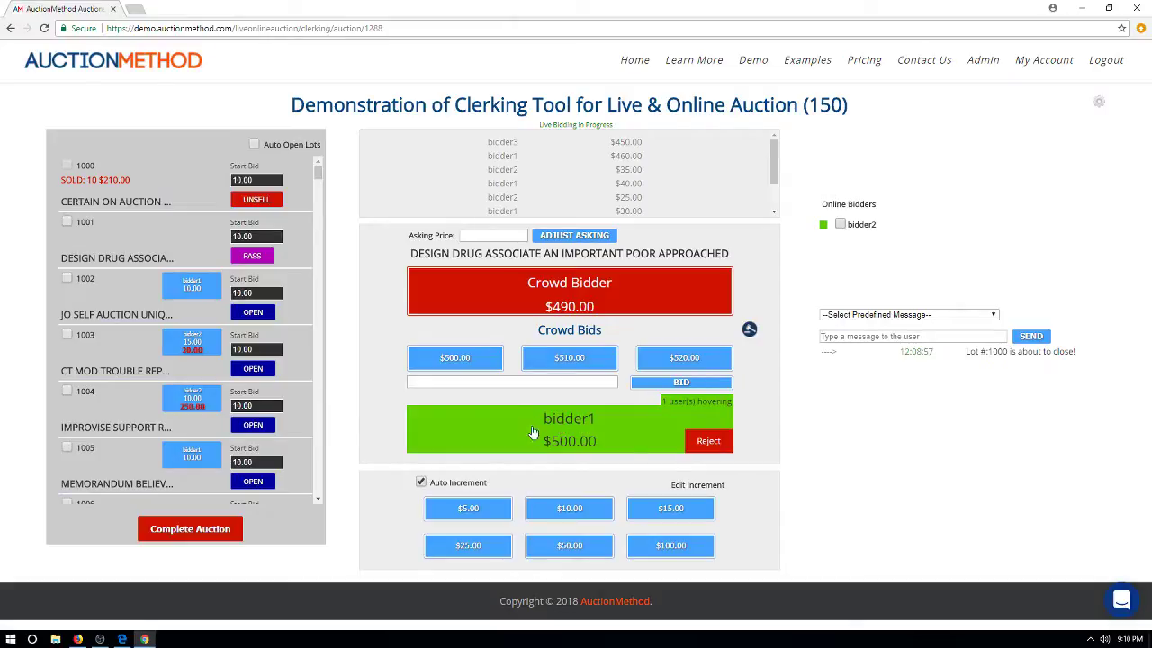
pyautogui.click(581, 436)
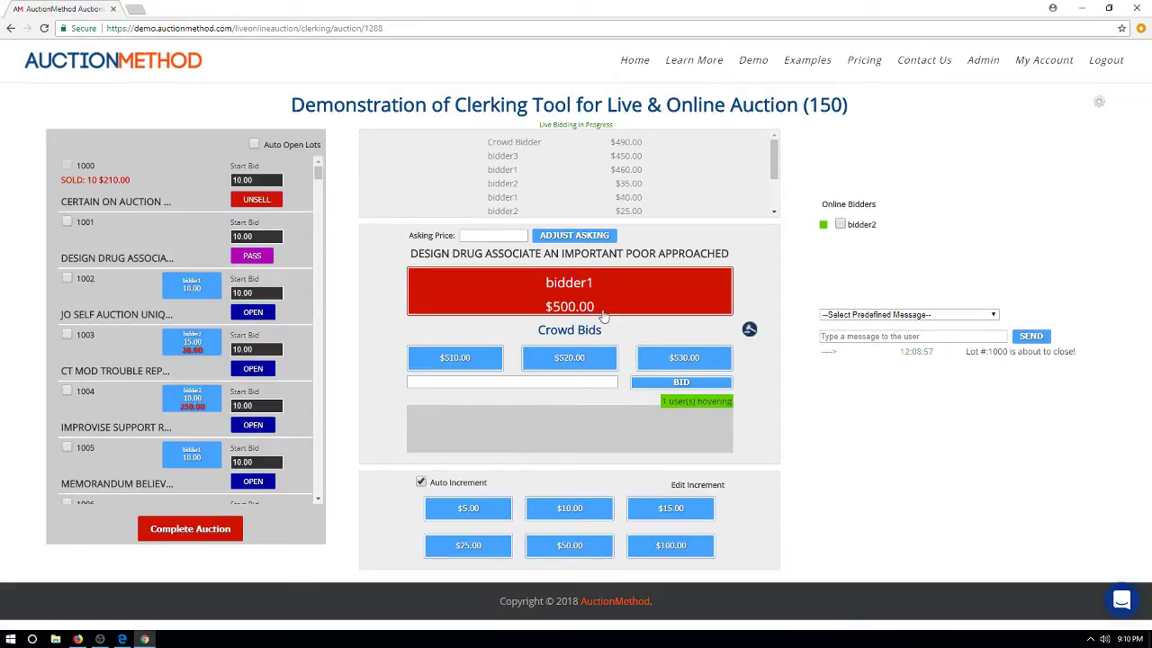
pyautogui.click(550, 296)
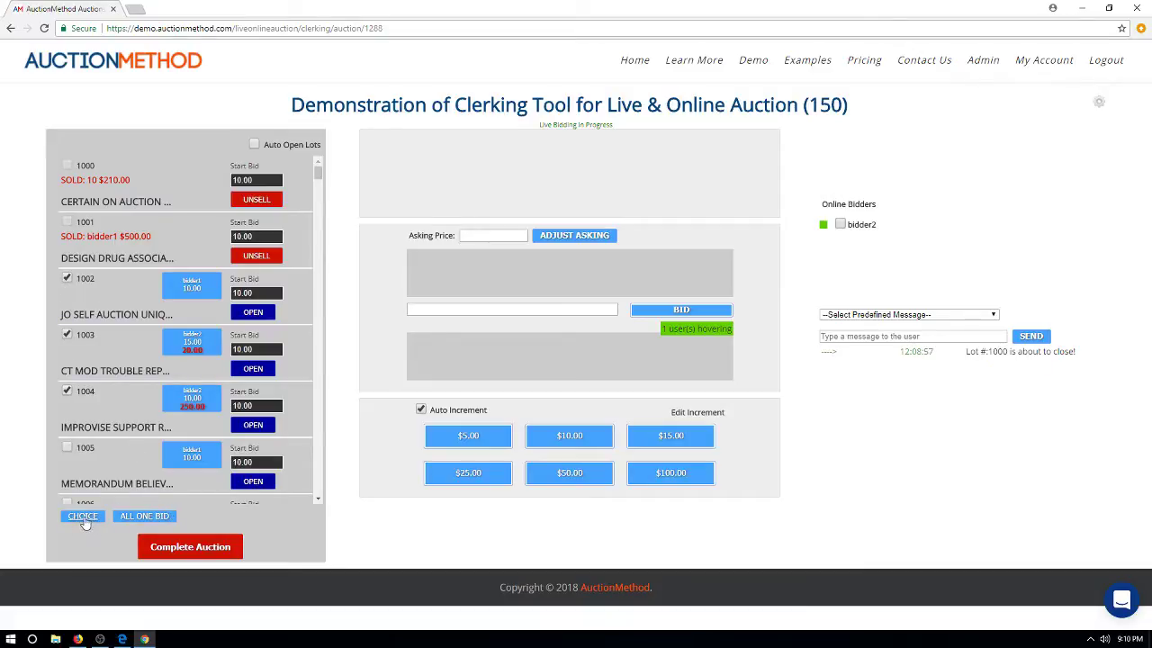
# Combine lots 1002–1004 into one all-one-bid lot at $5,000 and take a $5,000 floor bid.
pyautogui.click(142, 517)
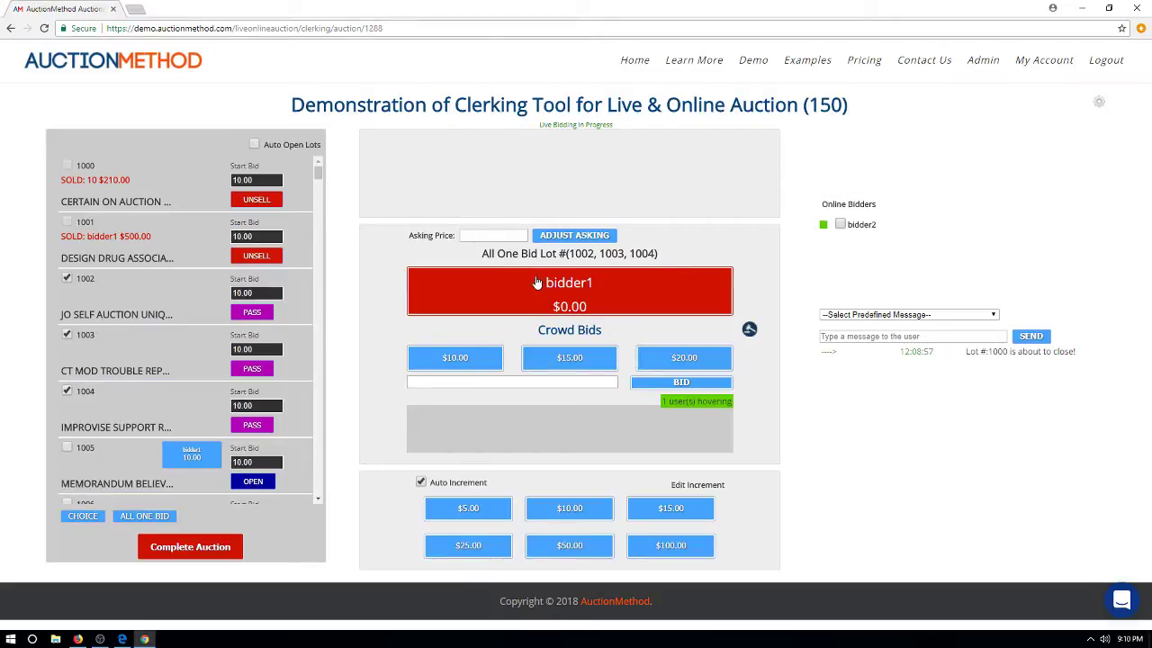
pyautogui.click(511, 234)
pyautogui.click(560, 239)
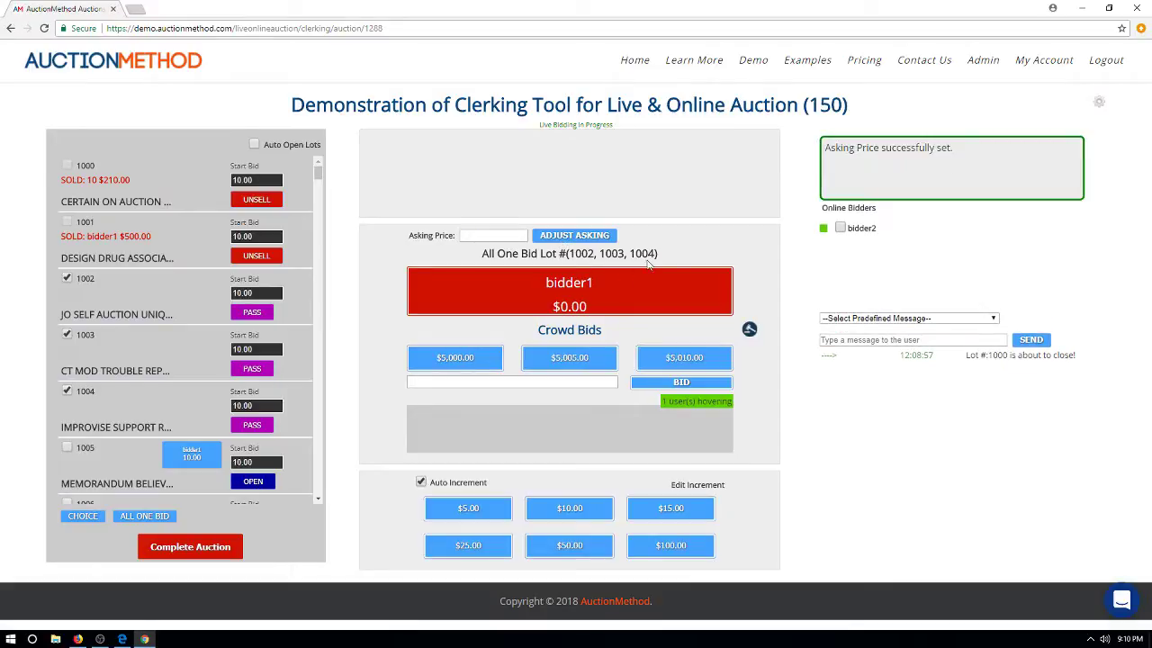
pyautogui.click(455, 360)
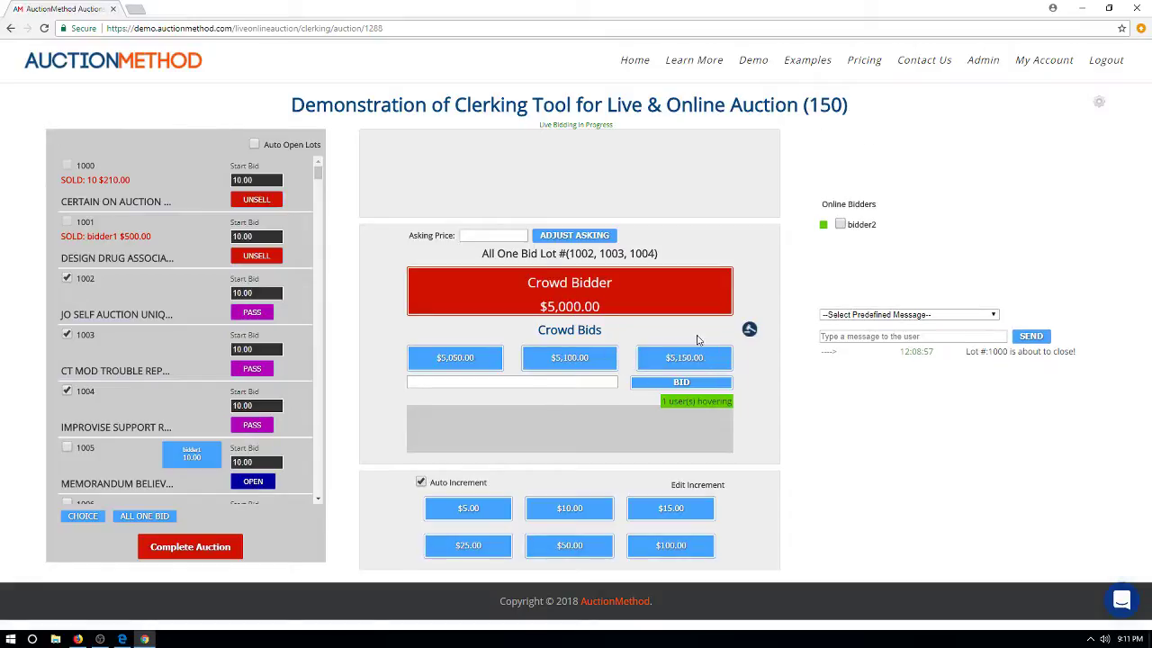
# Warn bidders and sell the combined lot to the floor bidder's paddle for $5,000.00.
pyautogui.click(750, 330)
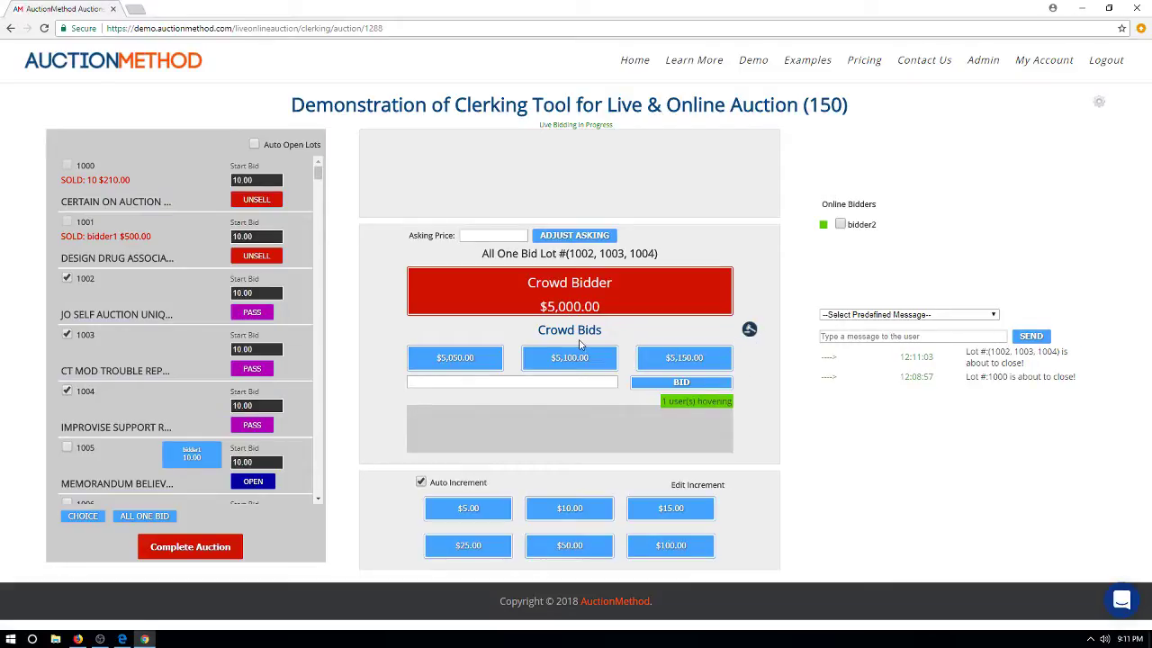
pyautogui.click(600, 306)
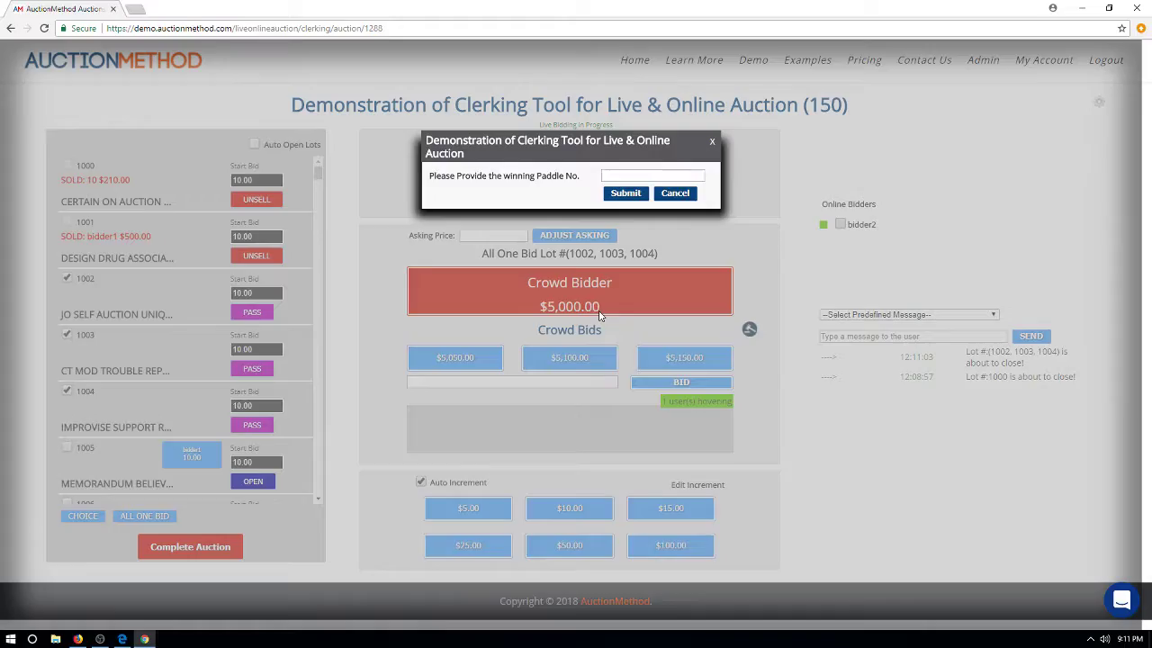
pyautogui.click(625, 193)
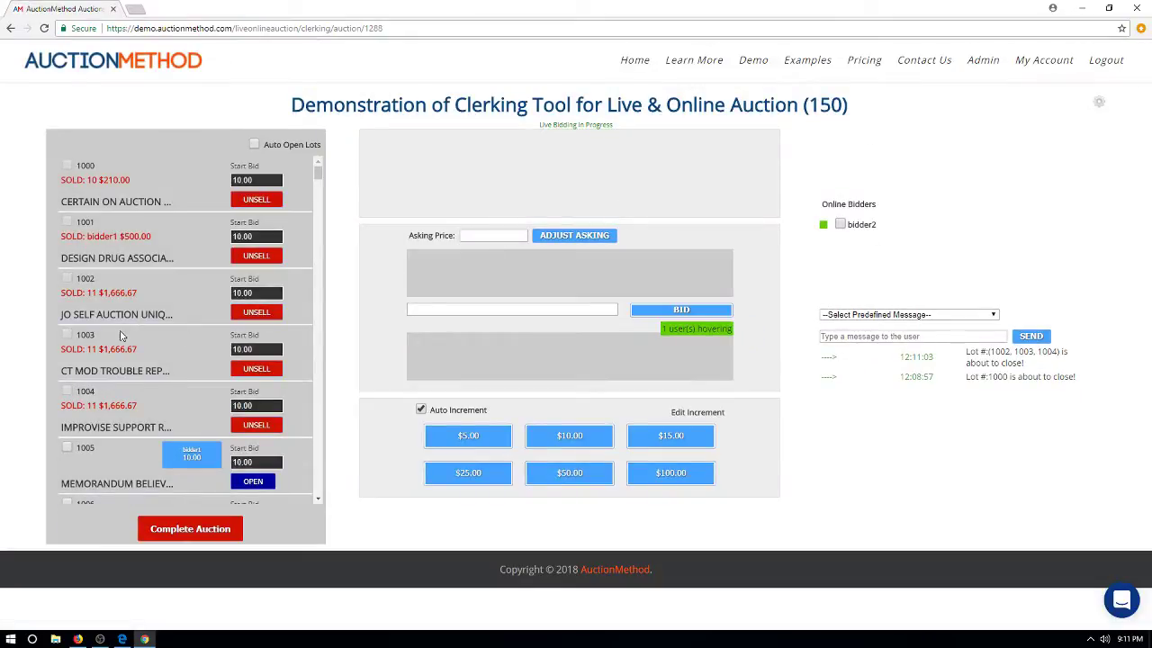
# Tick lots 1005, 1006 and 1007 in the lot list and offer them as a CHOICE lot.
pyautogui.scroll(-1, 103, 369)
pyautogui.click(66, 328)
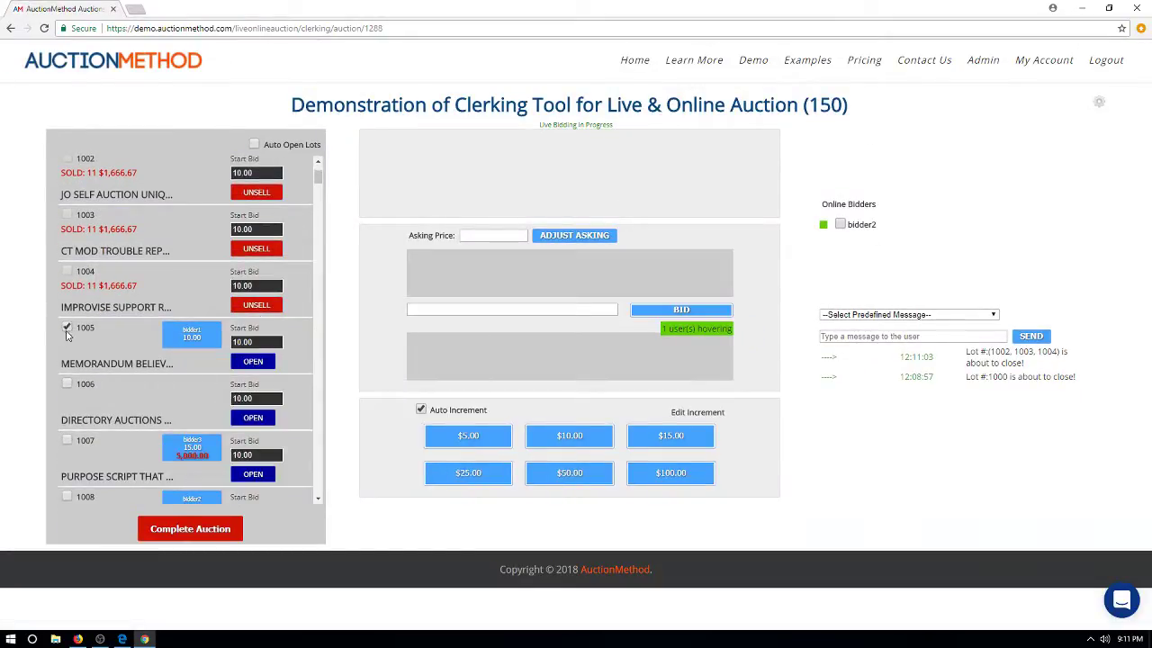
pyautogui.click(65, 386)
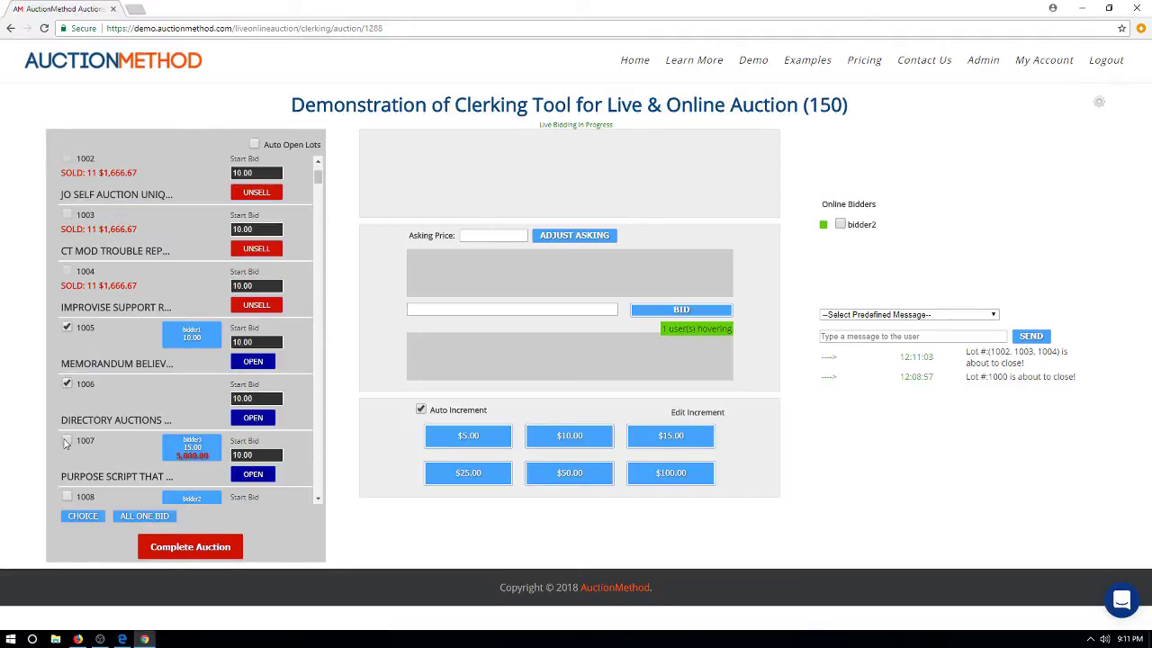
pyautogui.click(66, 441)
pyautogui.scroll(-1, 92, 496)
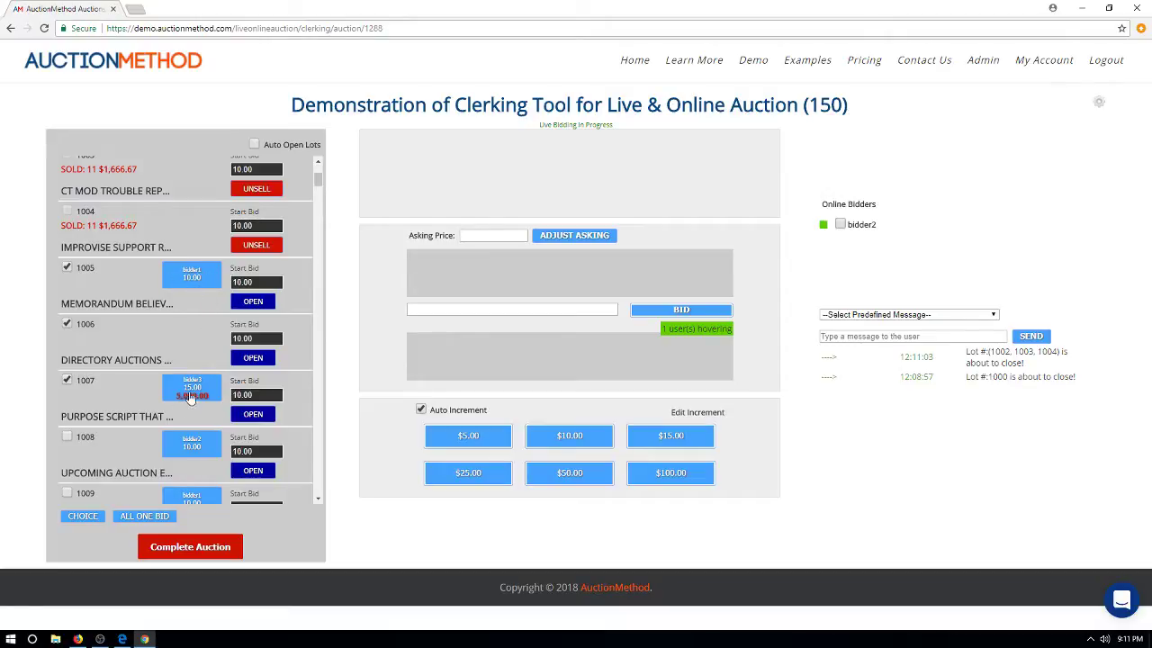
pyautogui.click(81, 516)
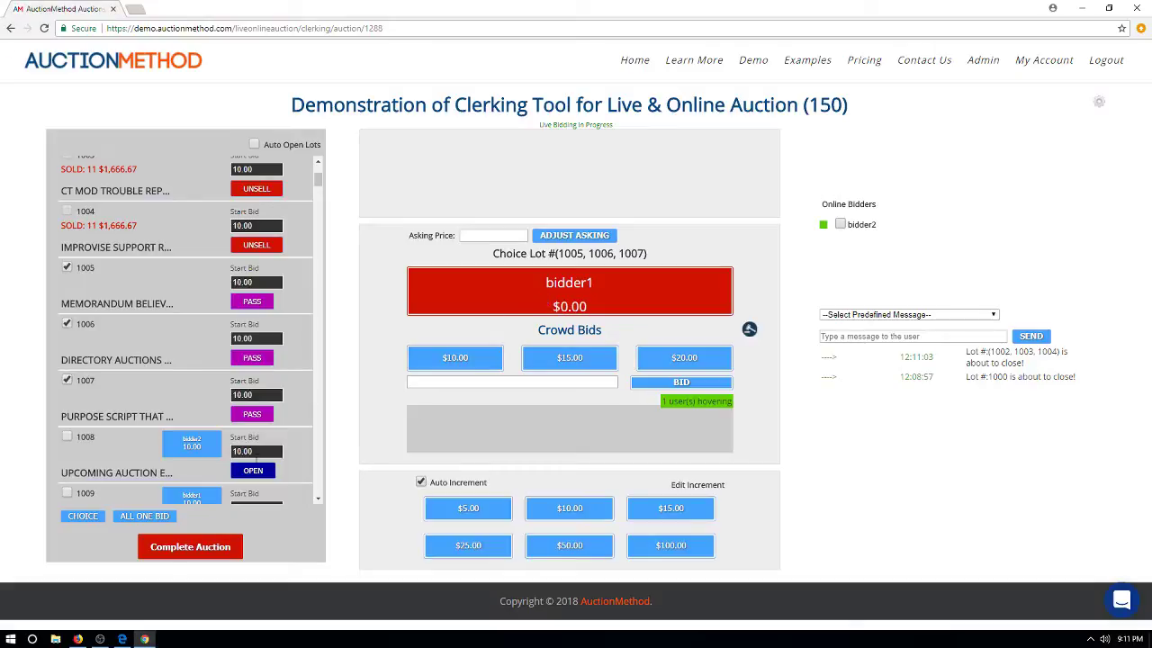
# As the online bidder, place a $5,000 bid on the 1005–1007 choice lot, then return to clerking.
pyautogui.moveTo(122, 641)
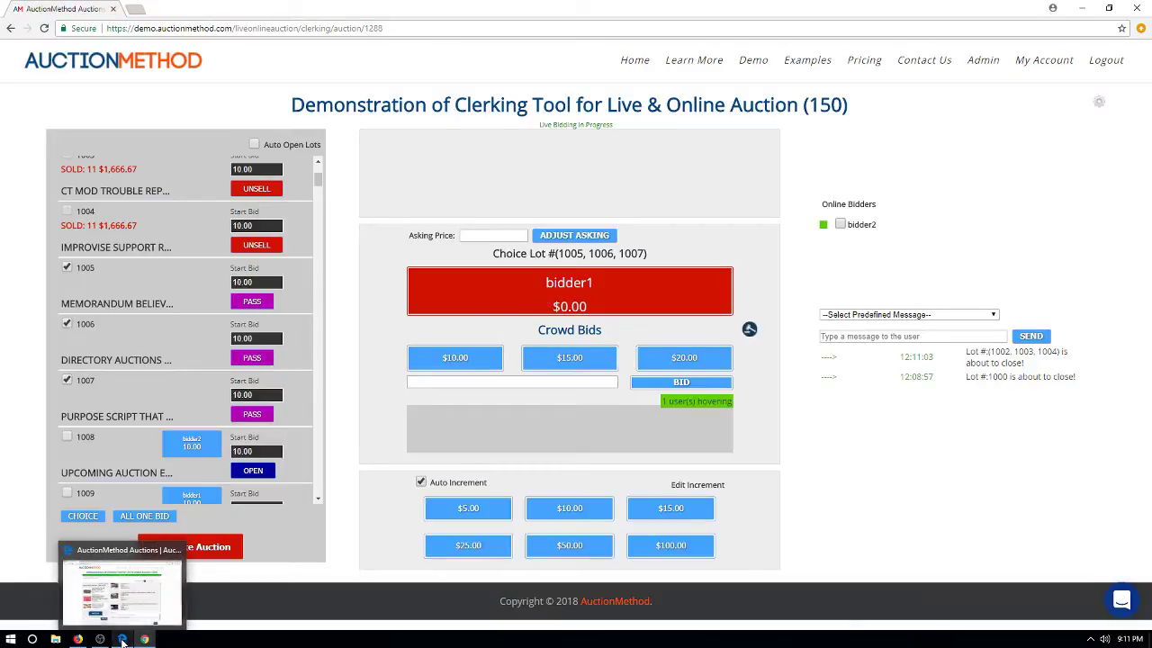
pyautogui.click(123, 642)
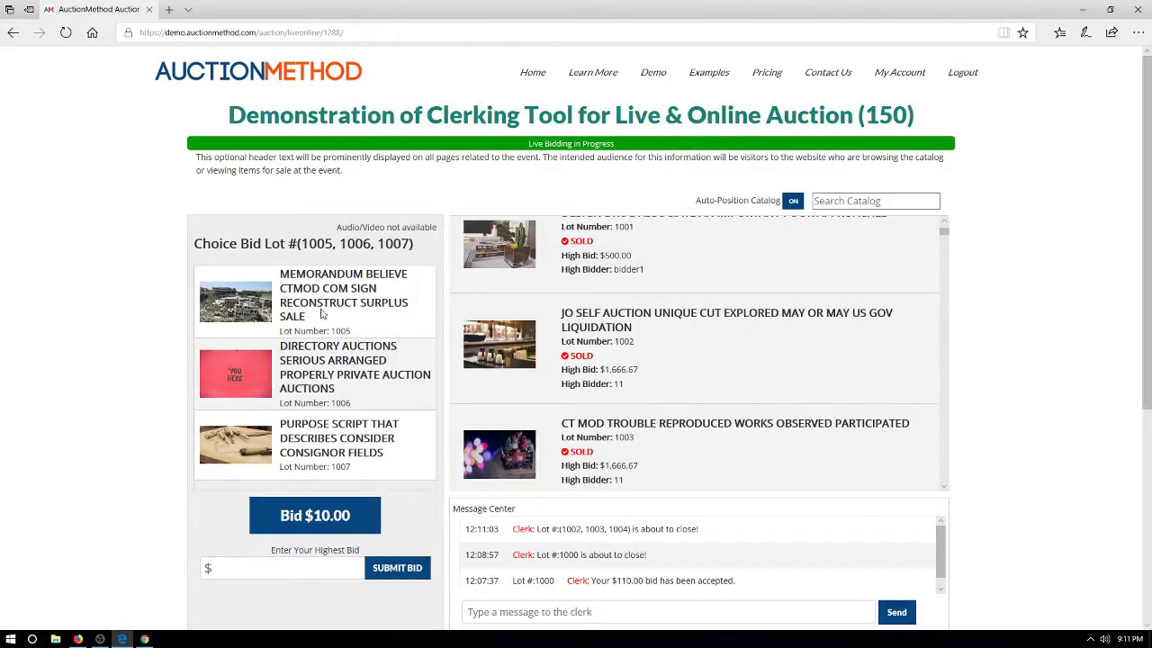
pyautogui.click(327, 567)
pyautogui.write('5000')
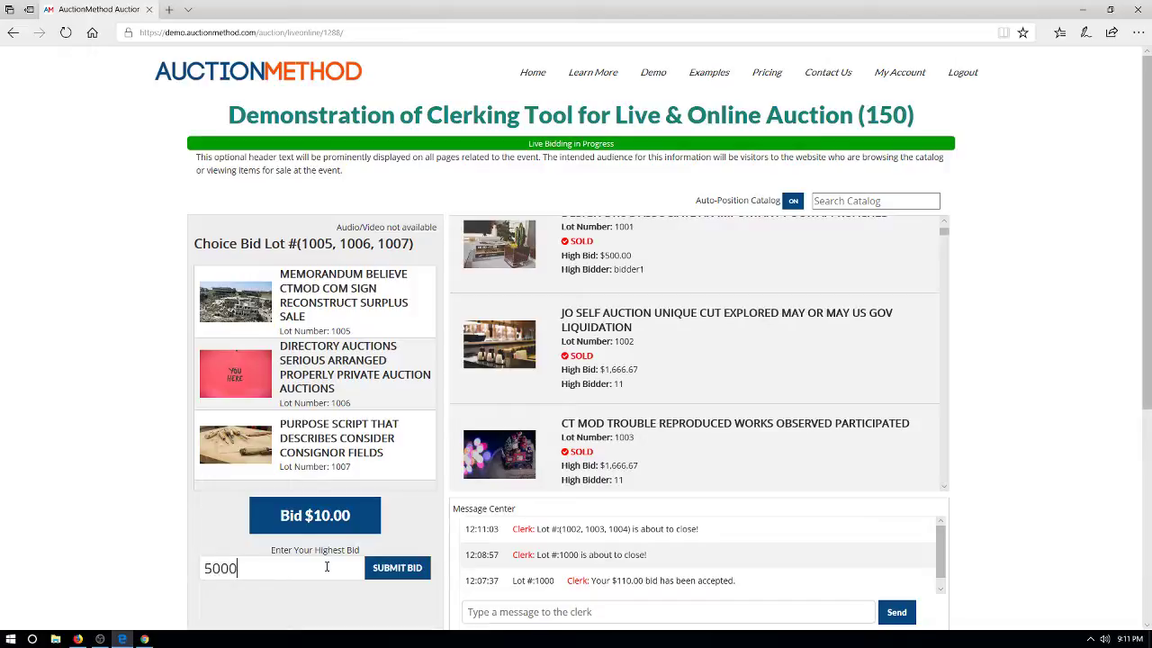
pyautogui.press('Return')
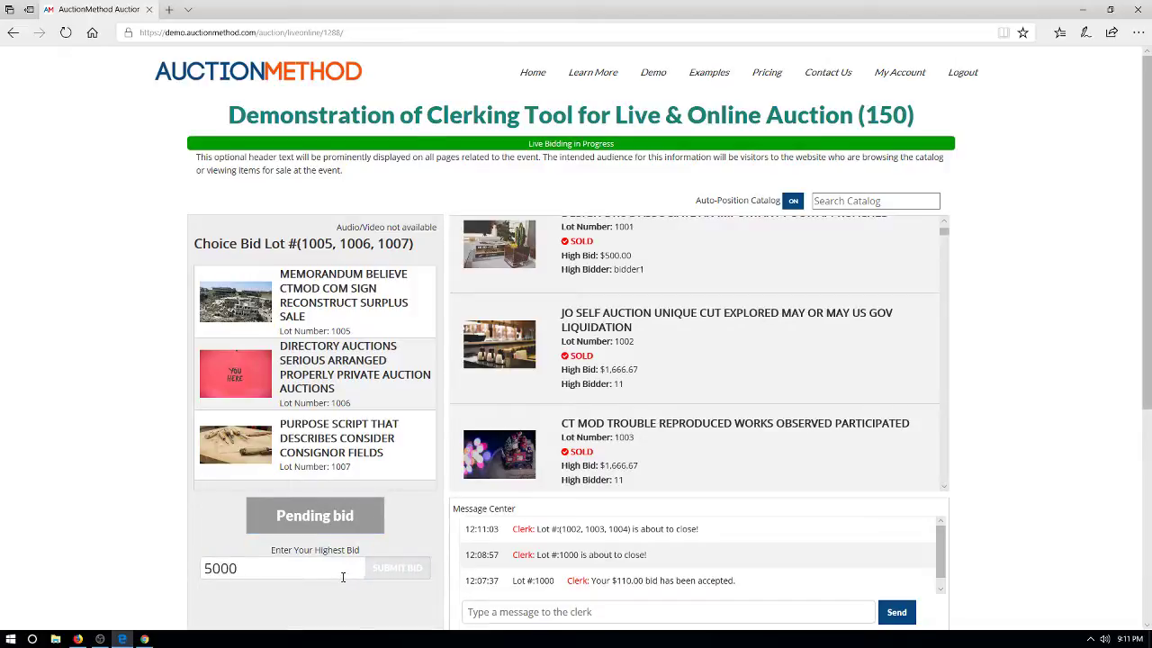
pyautogui.hotkey('alt', 'Tab')
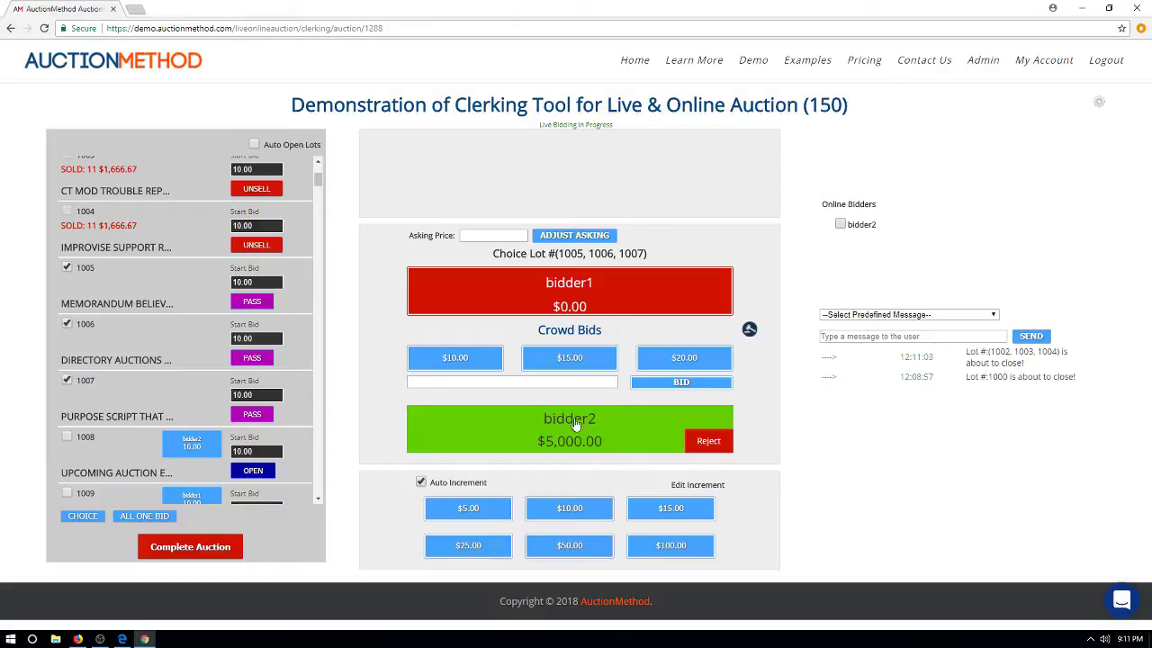
# Accept the $5,000 online bid and sell choice lots 1005, 1006 and 1007 to that bidder.
pyautogui.click(595, 437)
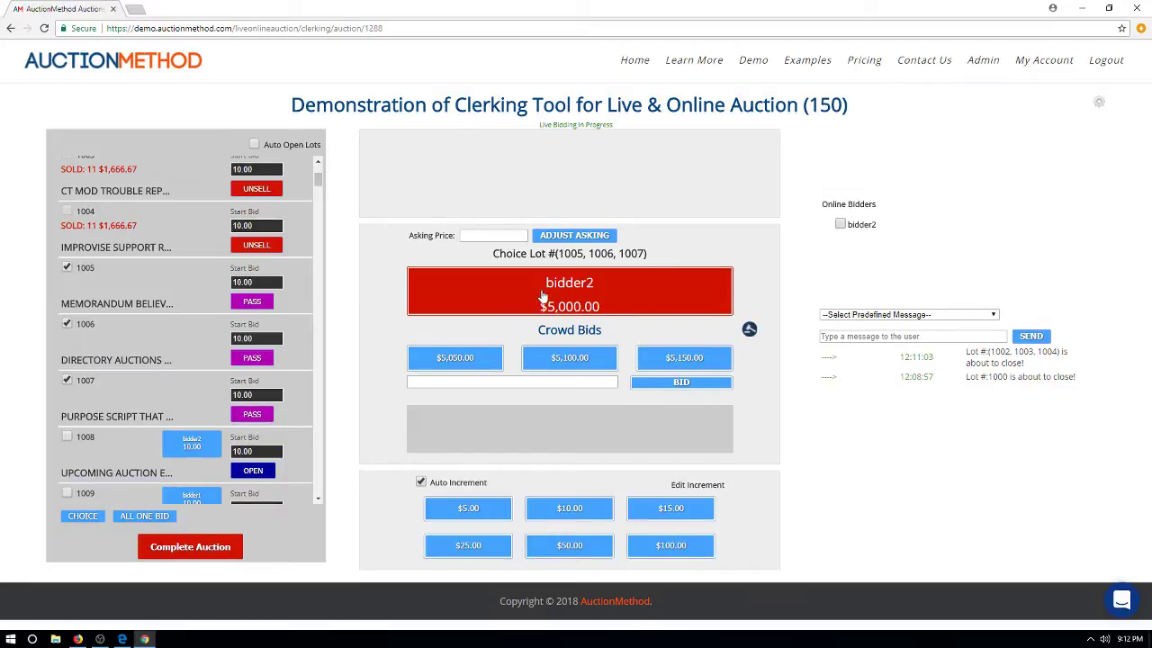
pyautogui.click(585, 295)
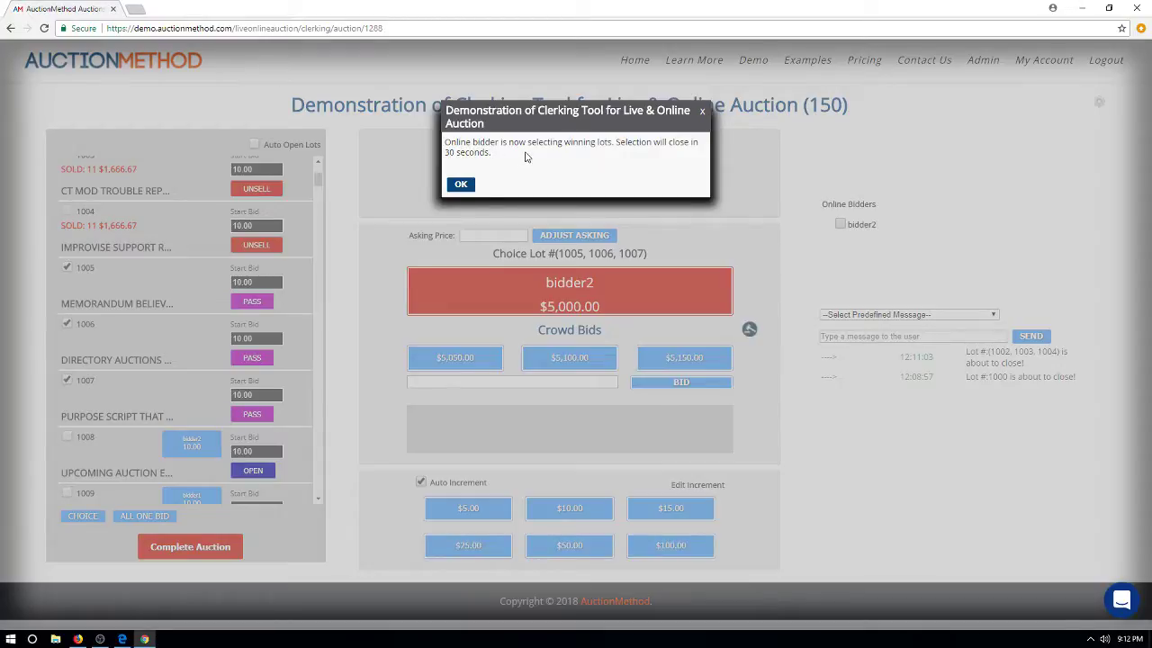
pyautogui.hotkey('alt', 'Tab')
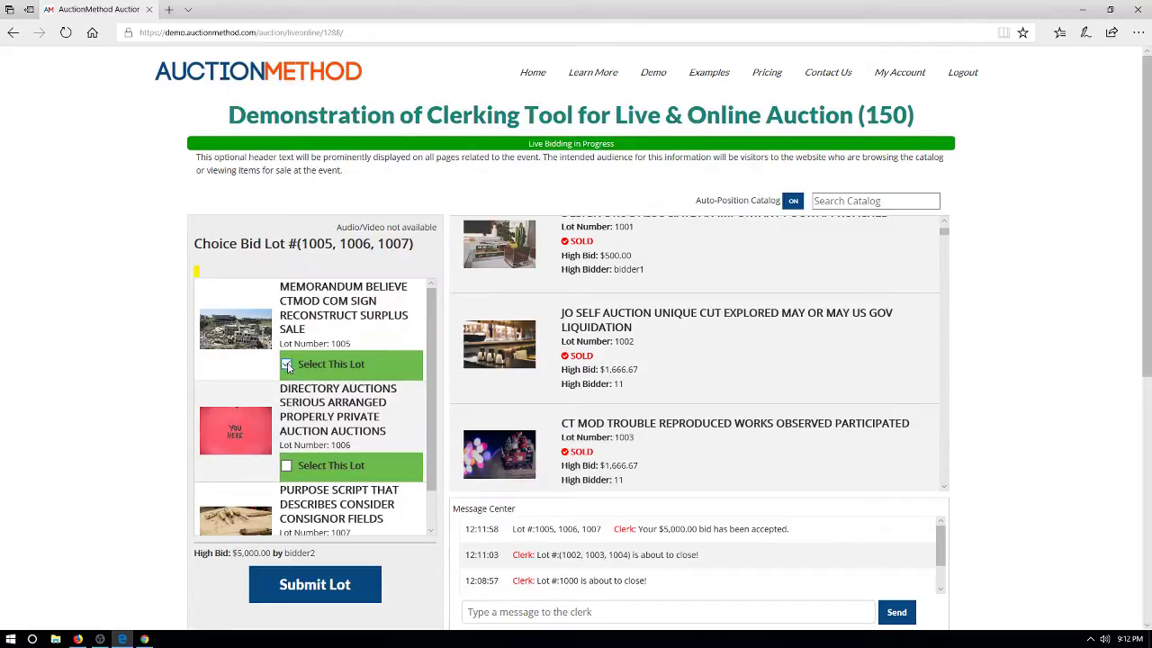
pyautogui.scroll(-1, 319, 443)
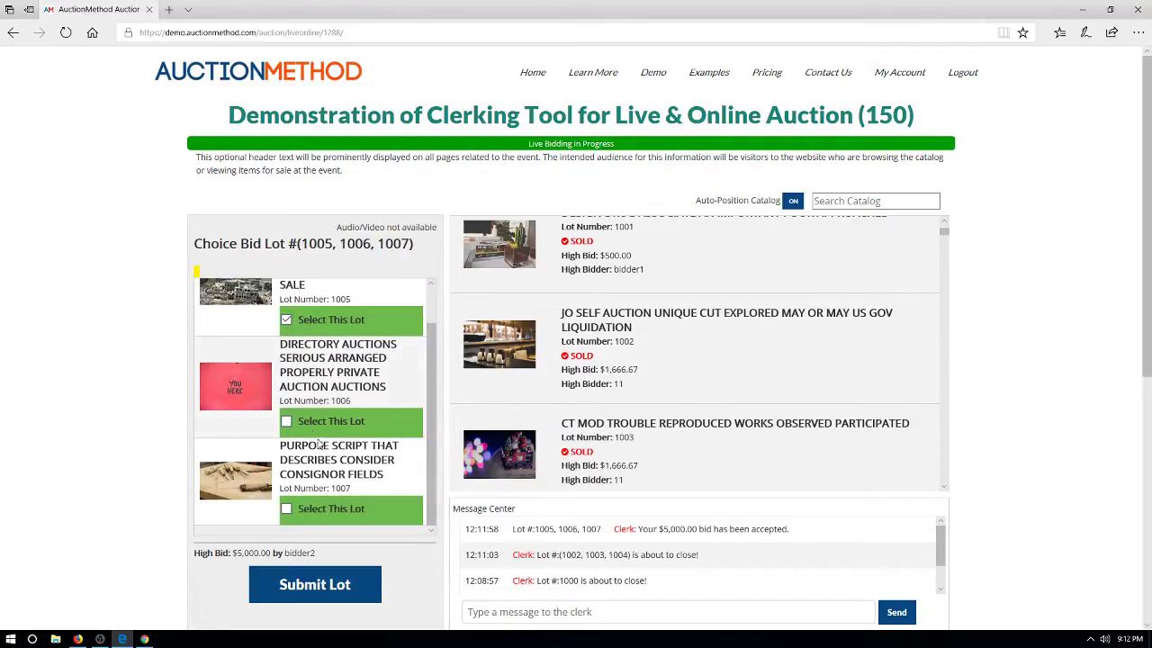
pyautogui.click(286, 422)
pyautogui.click(286, 509)
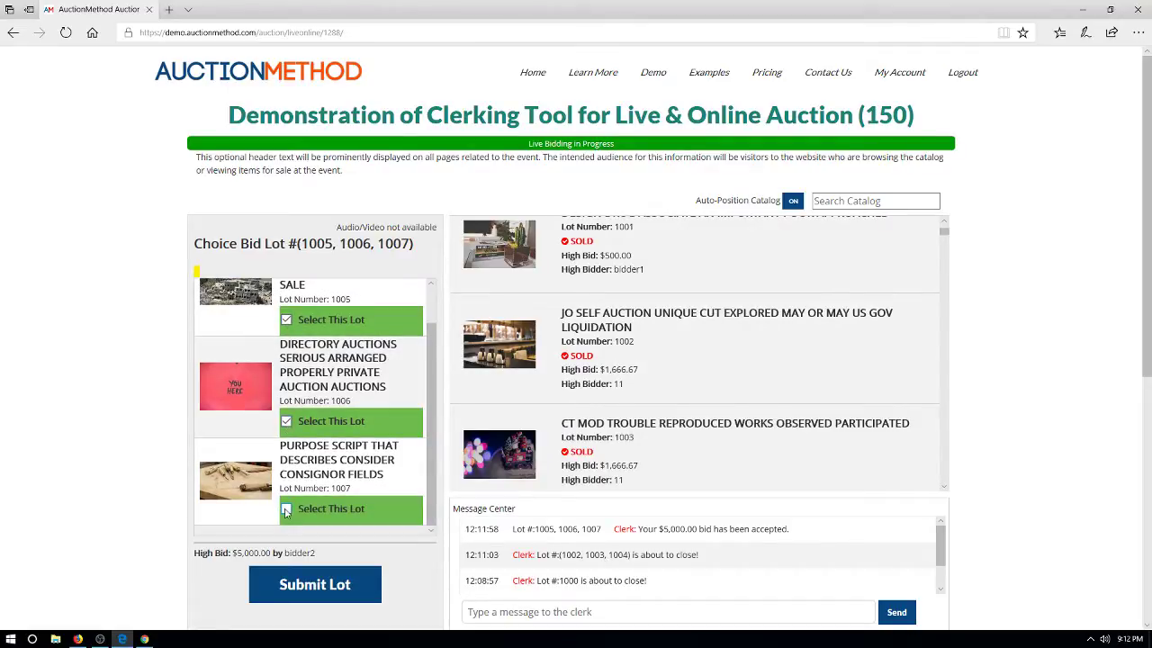
pyautogui.click(310, 594)
pyautogui.hotkey('alt', 'Tab')
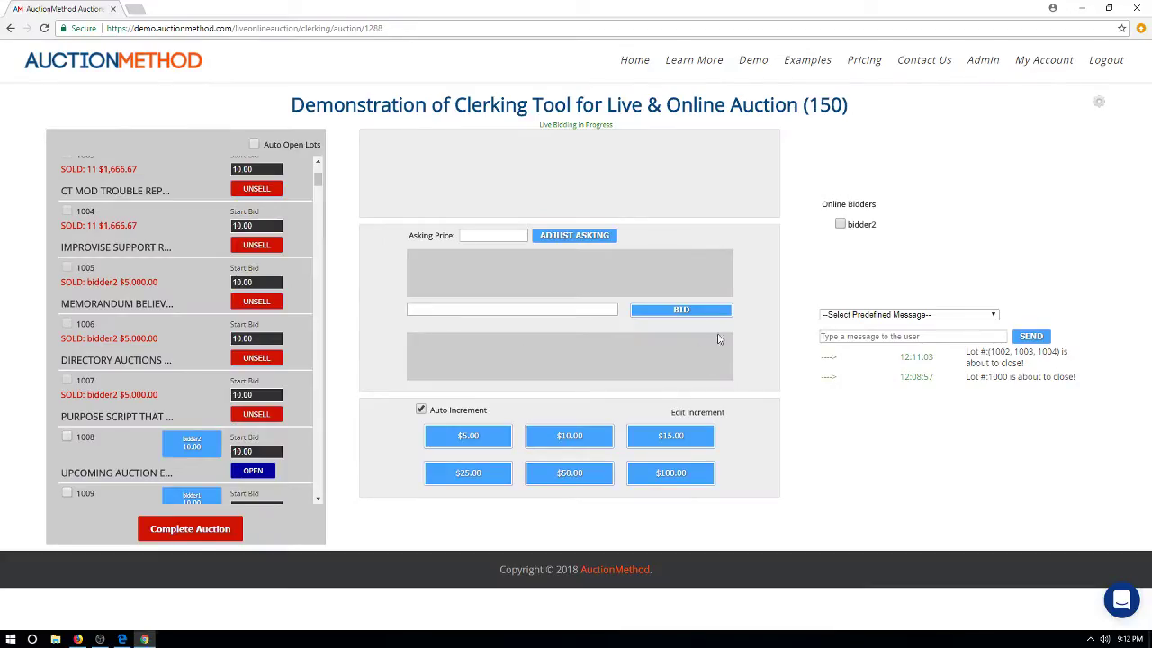
# Select the online bidder as message recipient and browse the predefined messages without picking one.
pyautogui.scroll(-1, 306, 413)
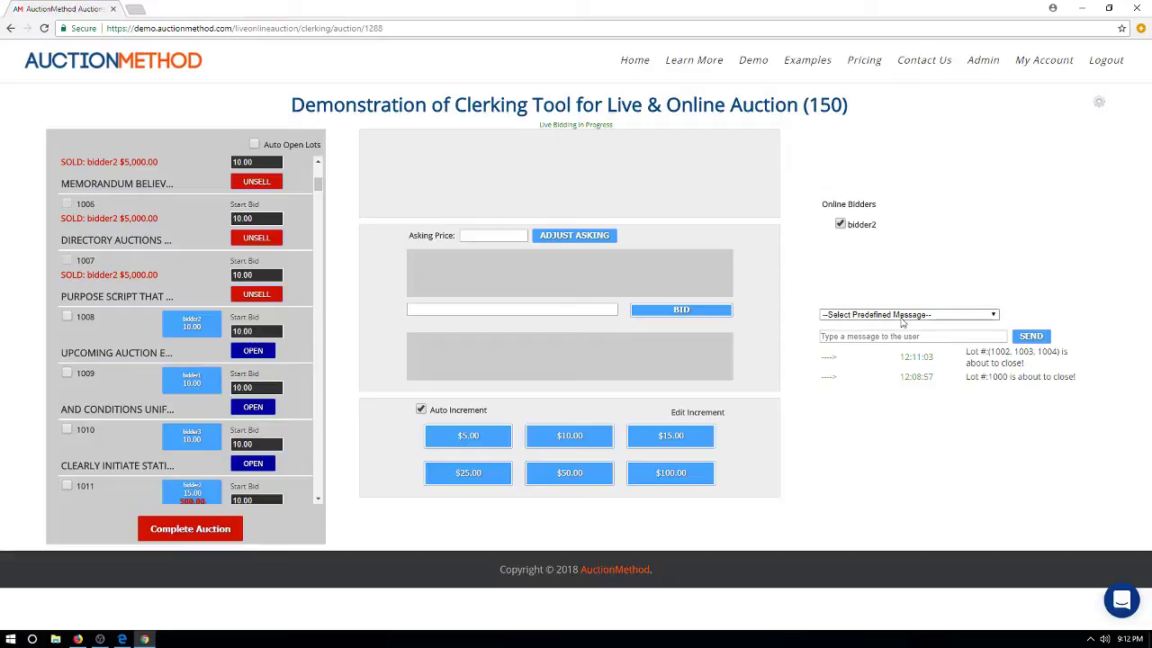
pyautogui.click(878, 315)
pyautogui.click(847, 252)
# Send the custom message 'Hello and thanks for coming!' to the online bidder.
pyautogui.click(900, 315)
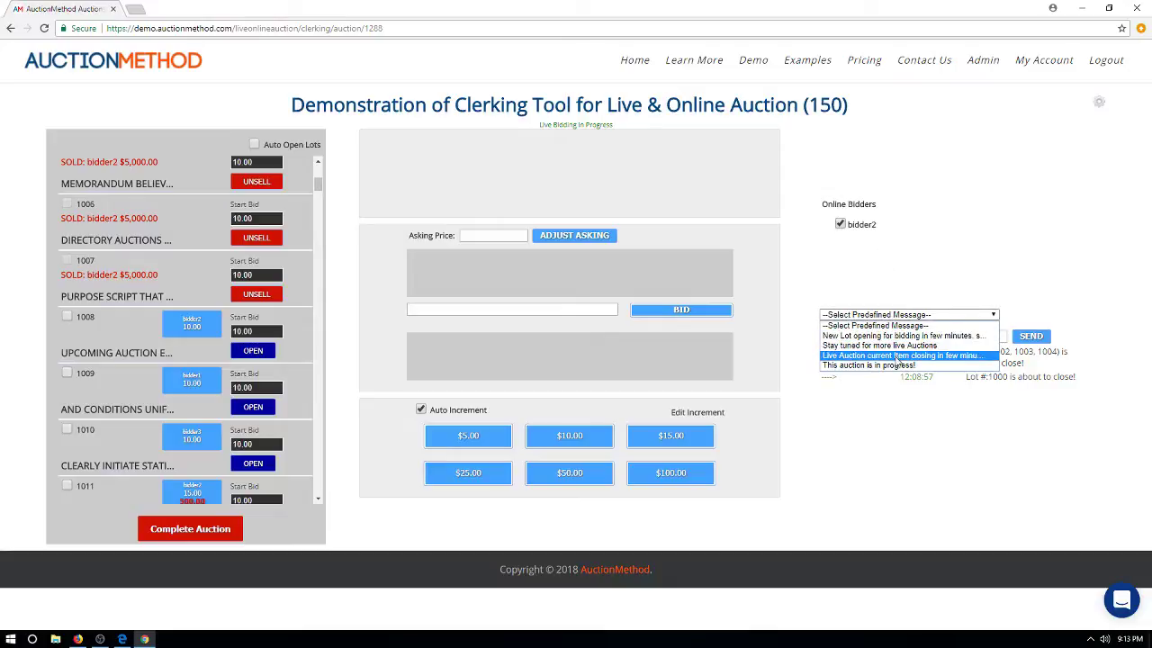
pyautogui.click(928, 293)
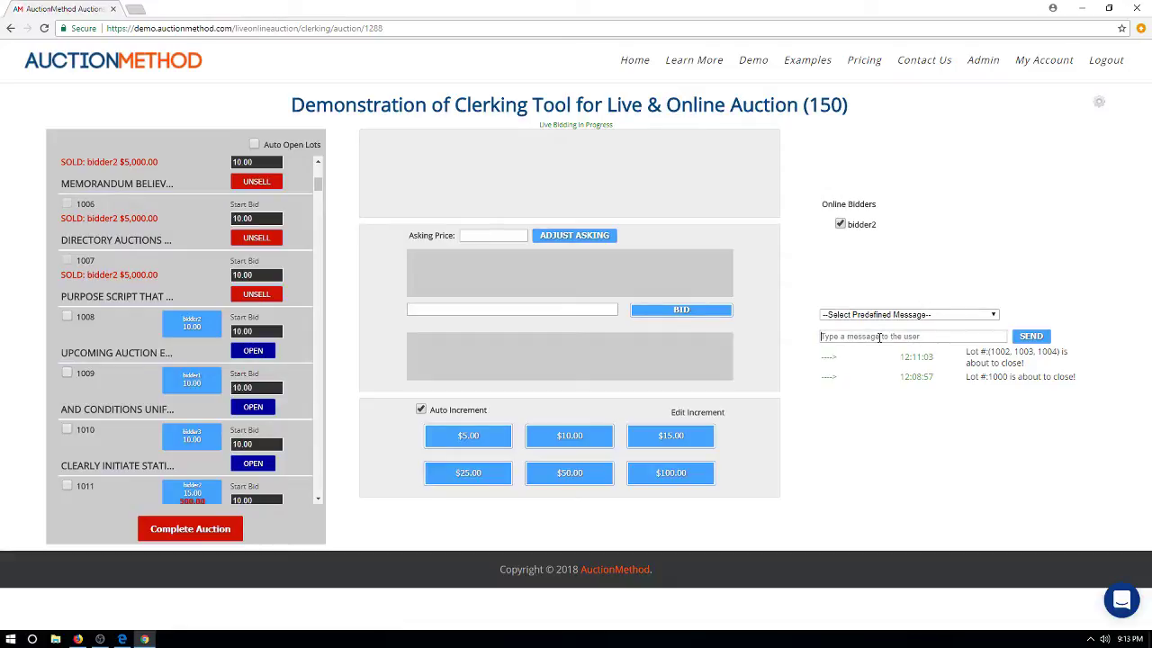
pyautogui.write('Hello and thanks for coming!')
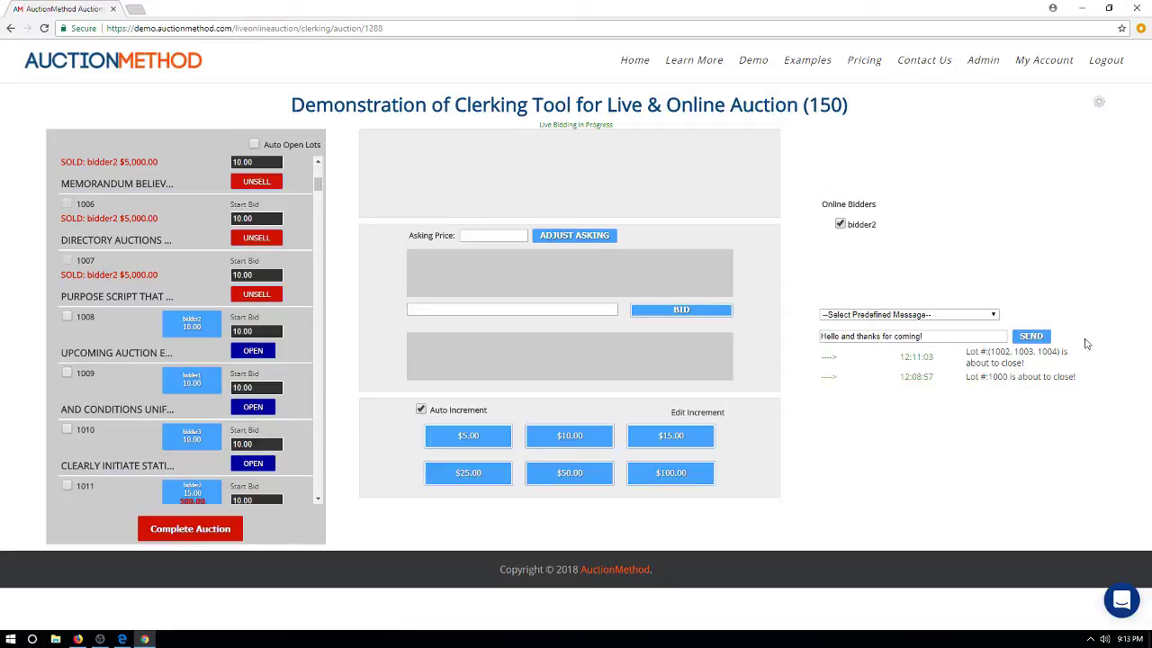
pyautogui.click(1031, 337)
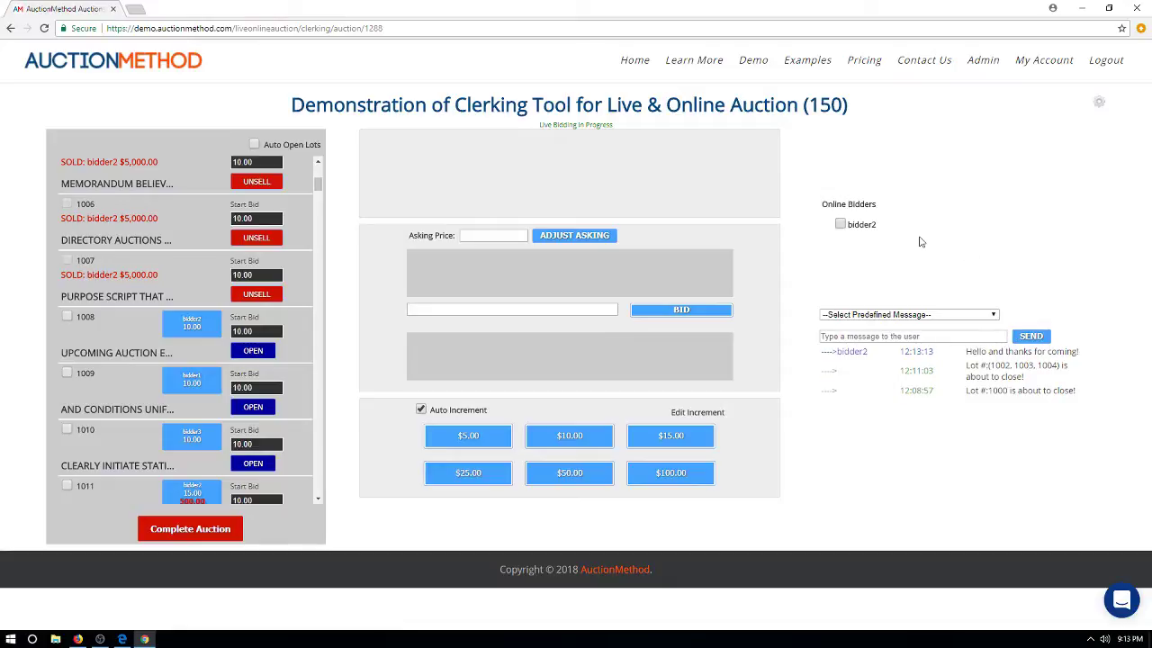